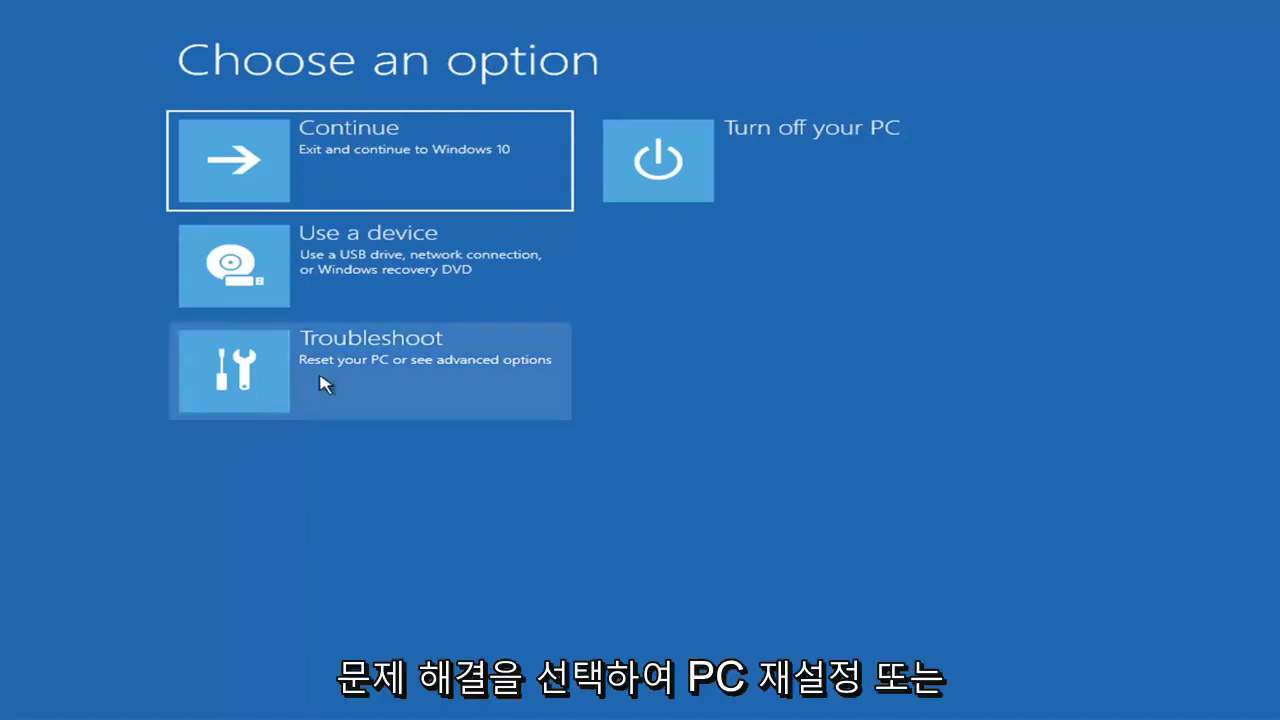
Run Startup Repair from the advanced troubleshooting options
left_click(477, 378)
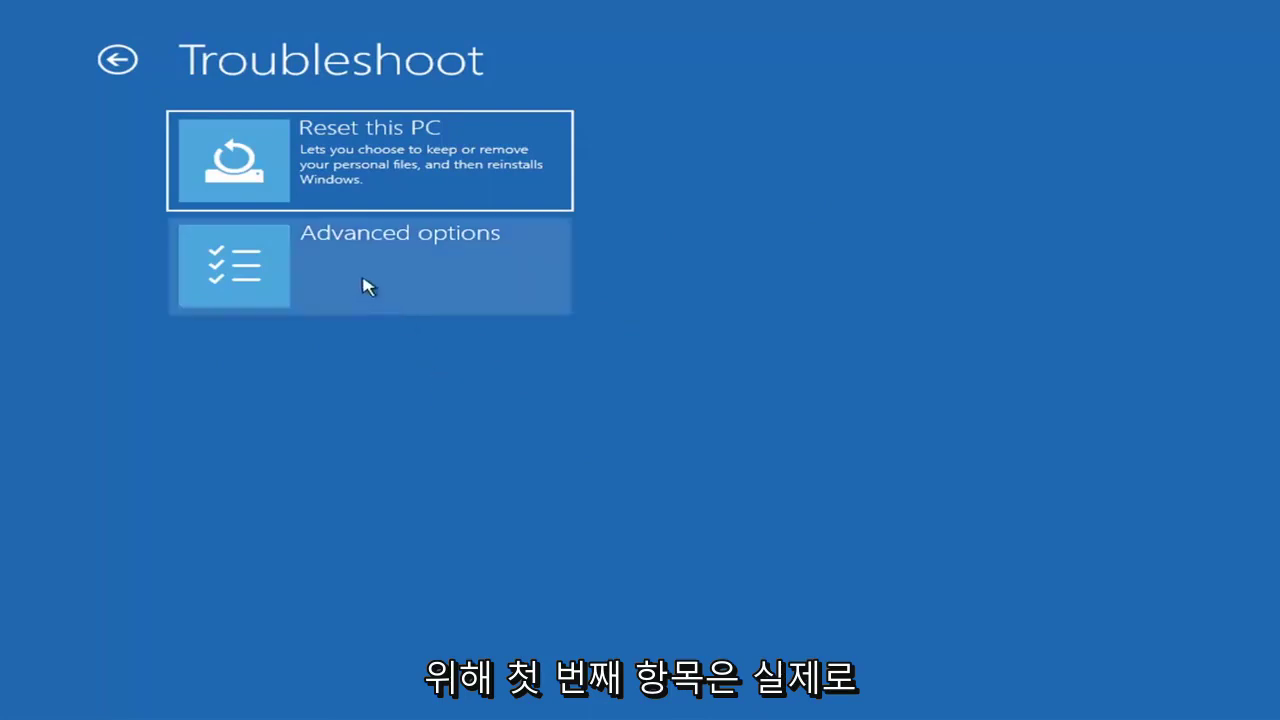
left_click(400, 272)
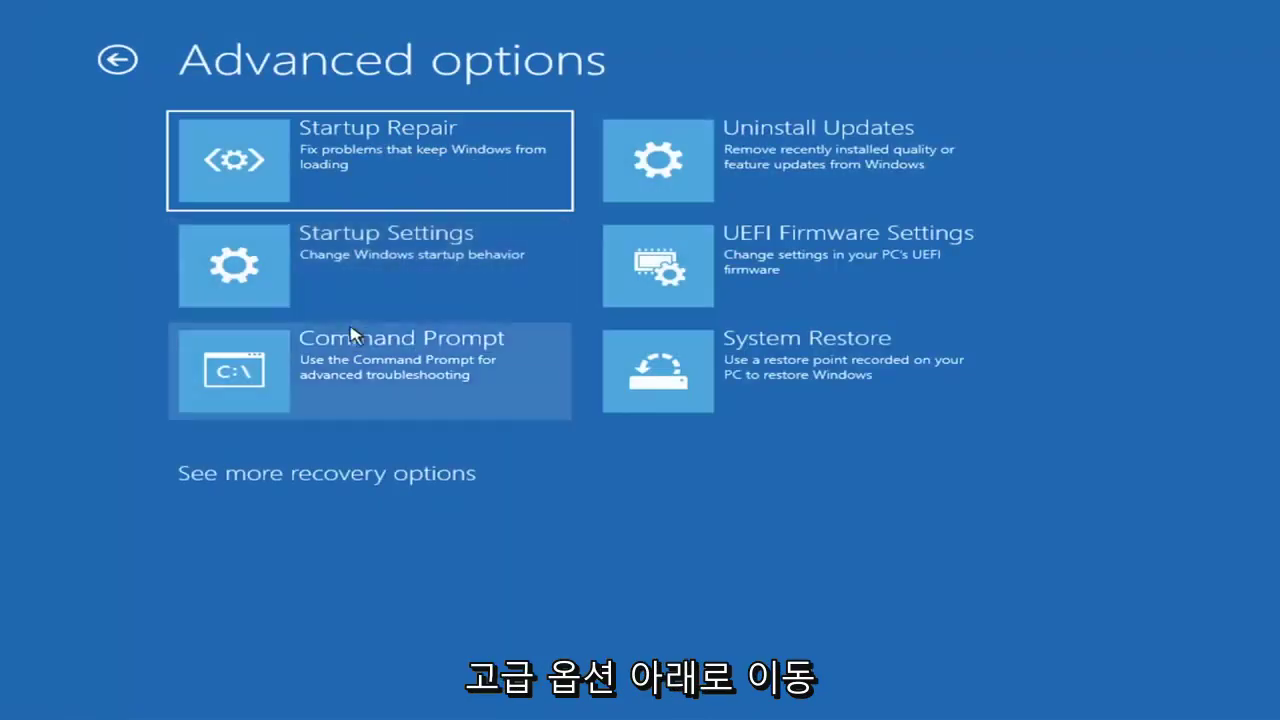
left_click(346, 170)
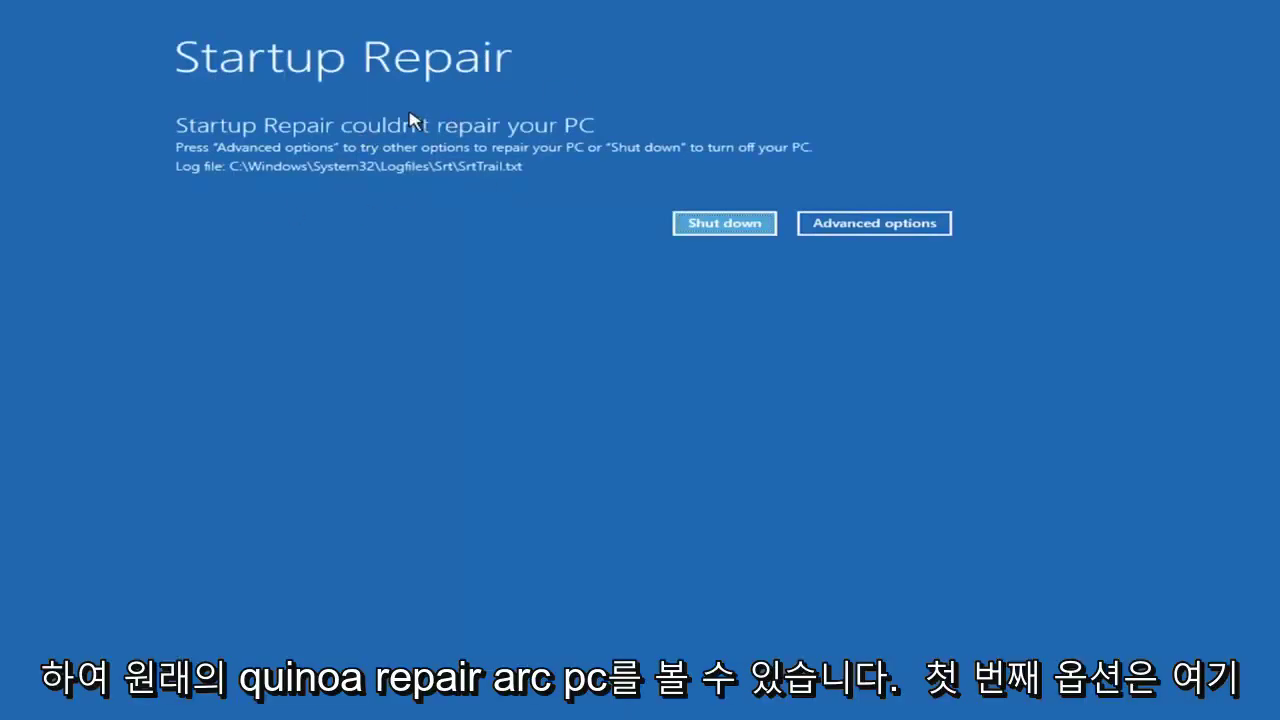
Return to the advanced troubleshooting options and review what Startup Settings and Uninstall Updates offer, without applying anything
left_click(893, 222)
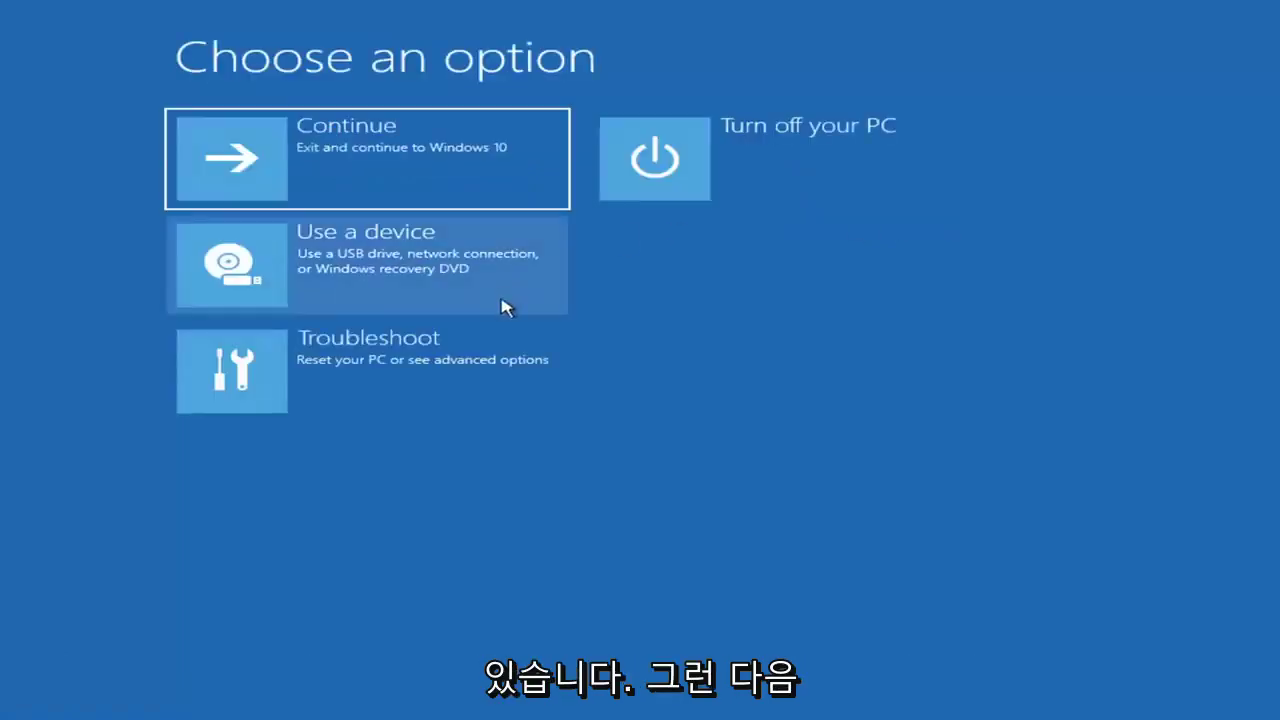
left_click(322, 385)
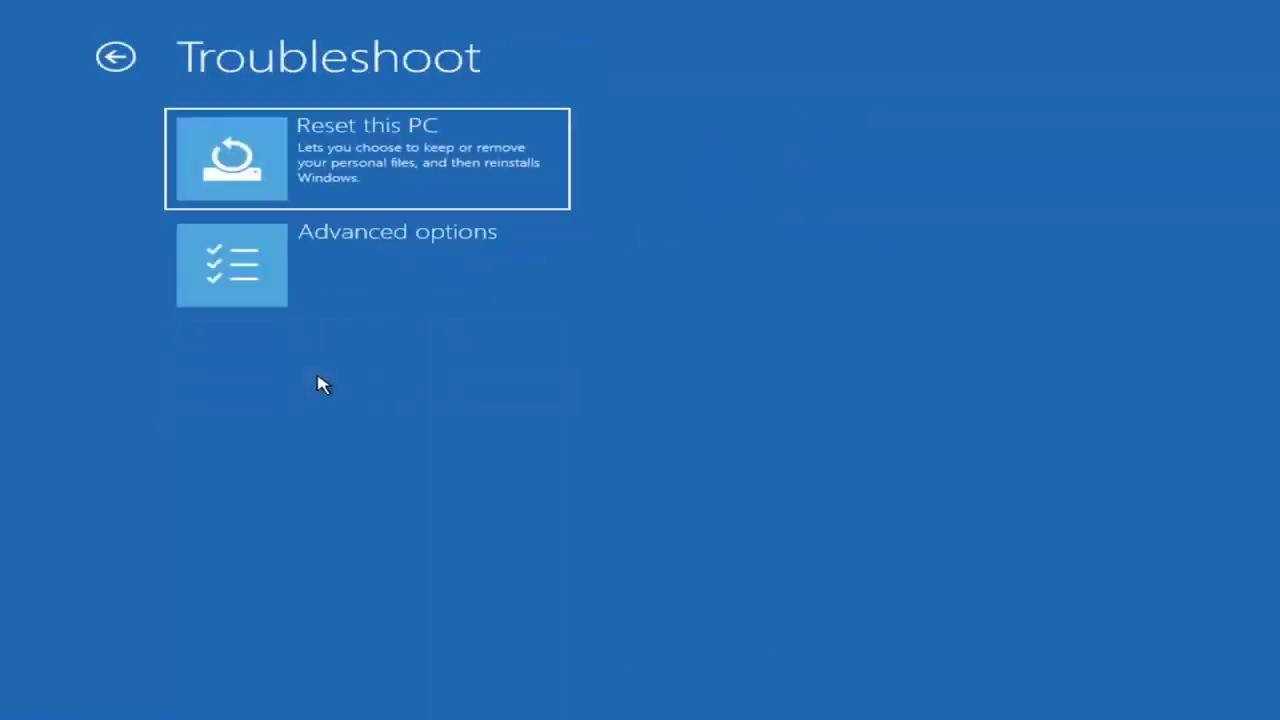
left_click(334, 280)
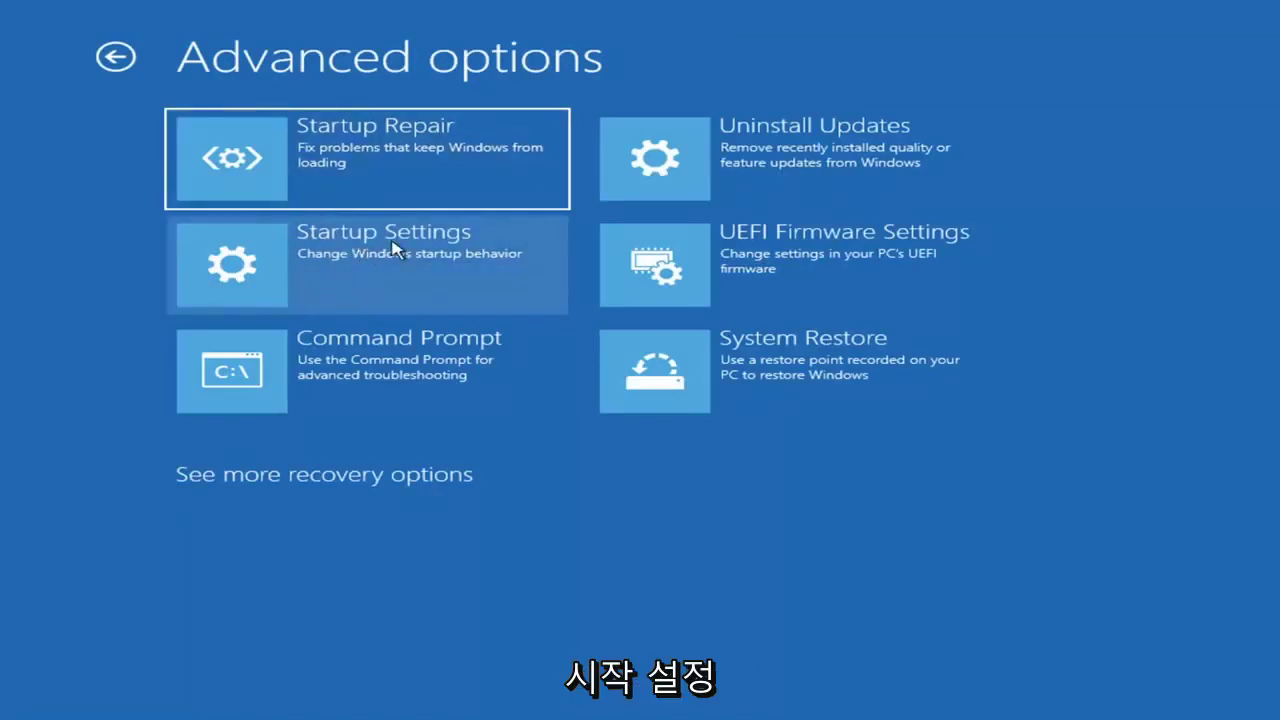
left_click(331, 264)
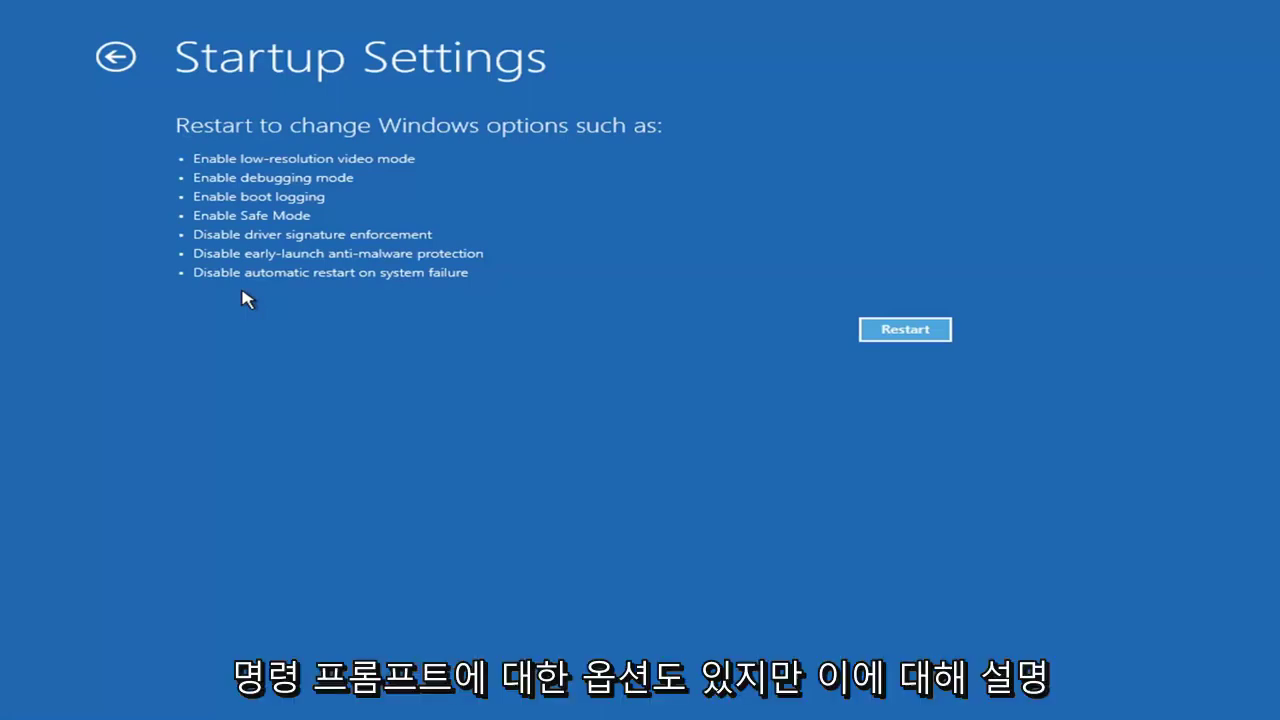
left_click(102, 57)
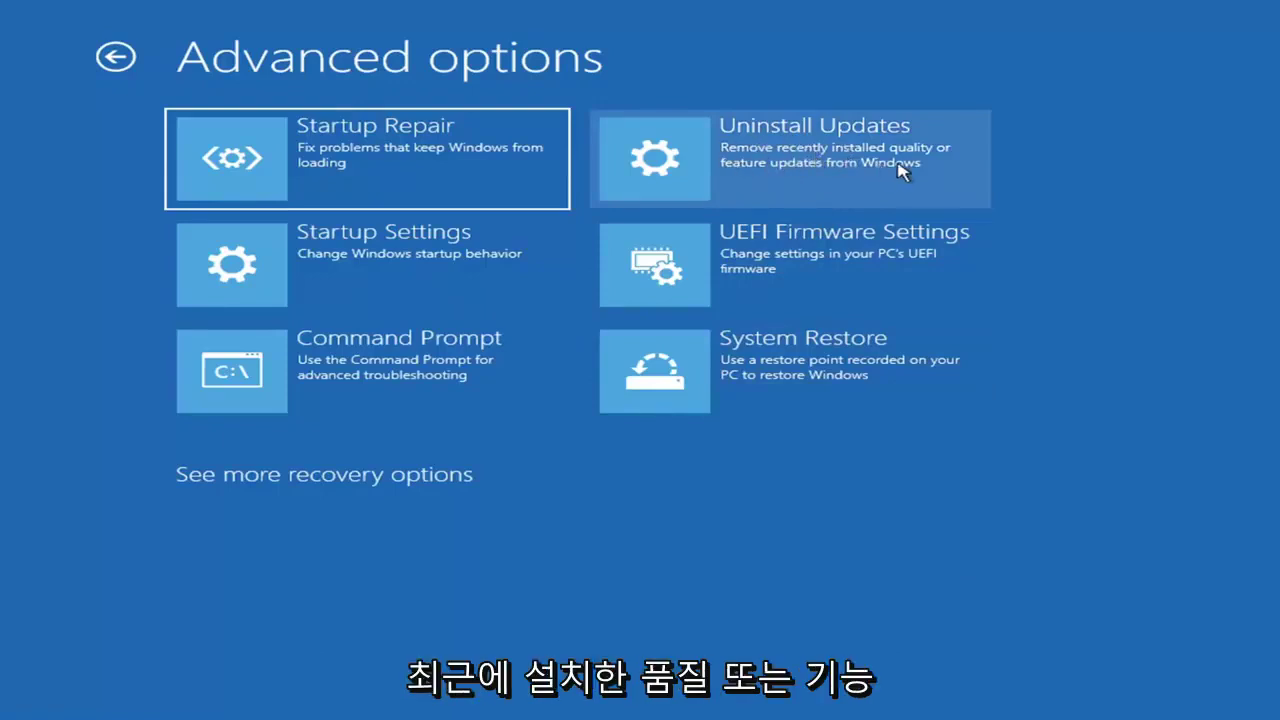
left_click(748, 163)
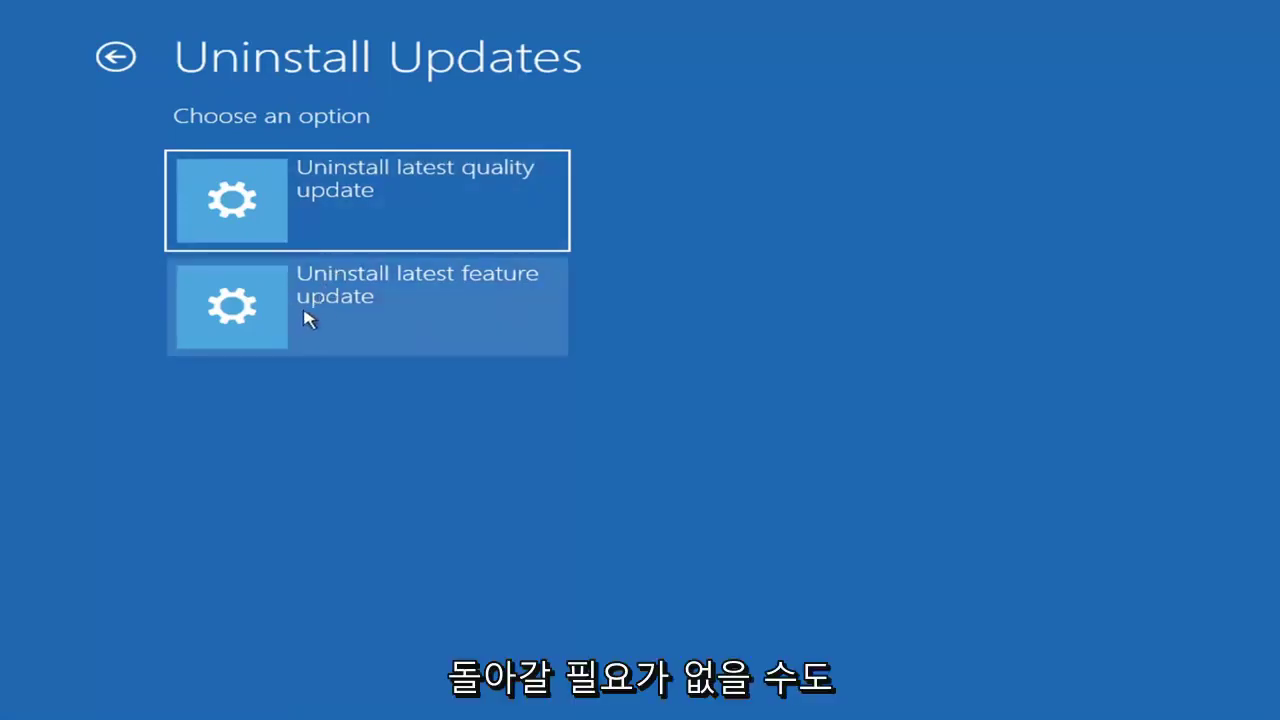
left_click(118, 57)
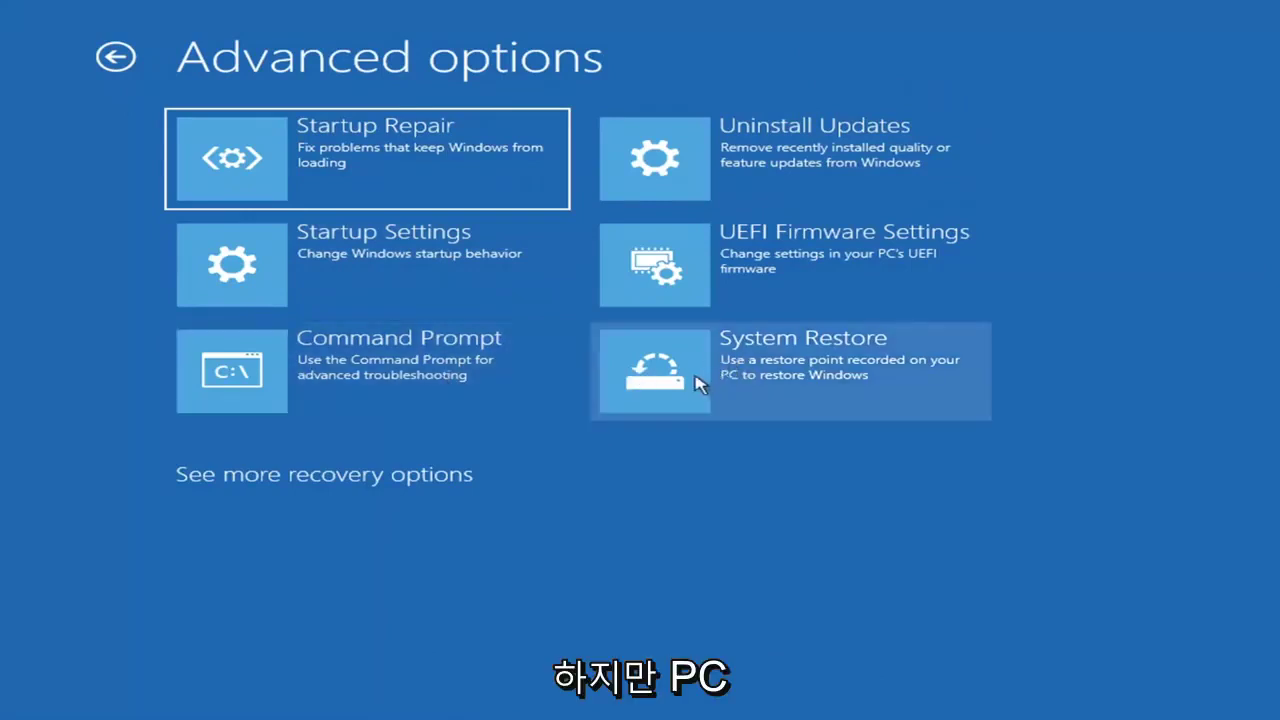
Restore the system to the "Before Updates" restore point of 7/9/2021 12:37:05 PM and restart the computer, dismissing the completion message
left_click(833, 391)
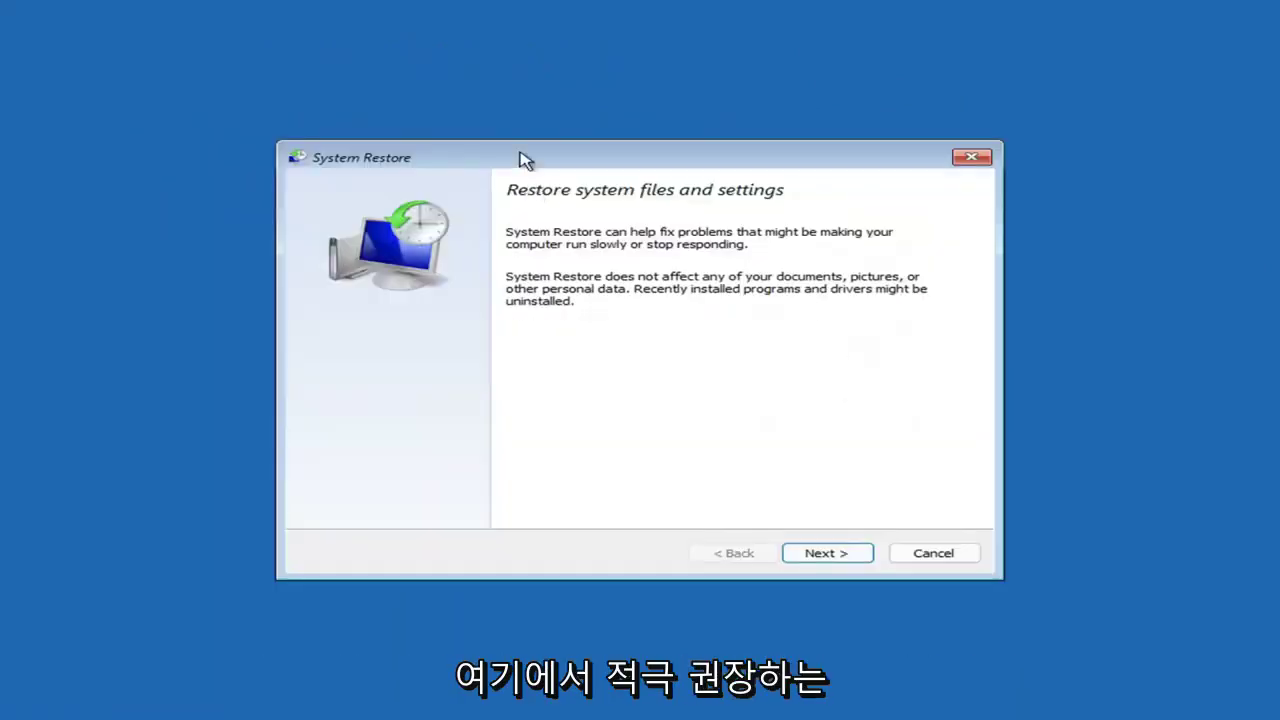
left_click(821, 552)
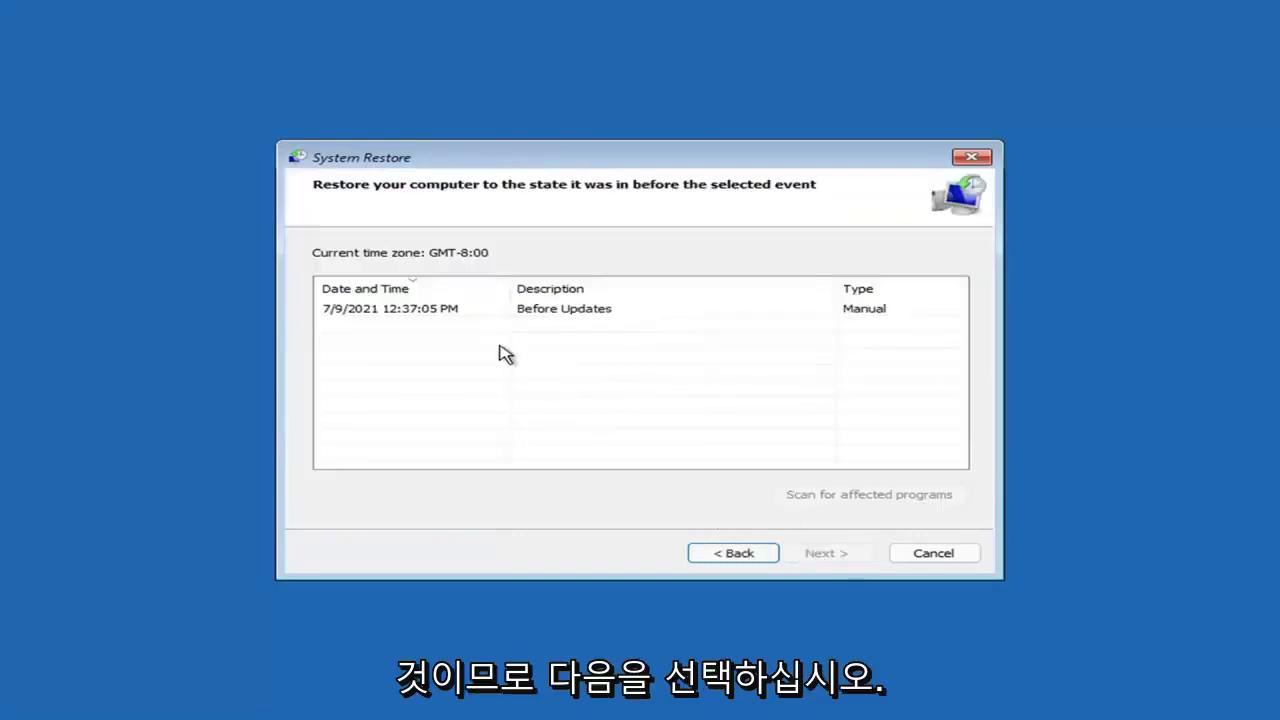
left_click(394, 314)
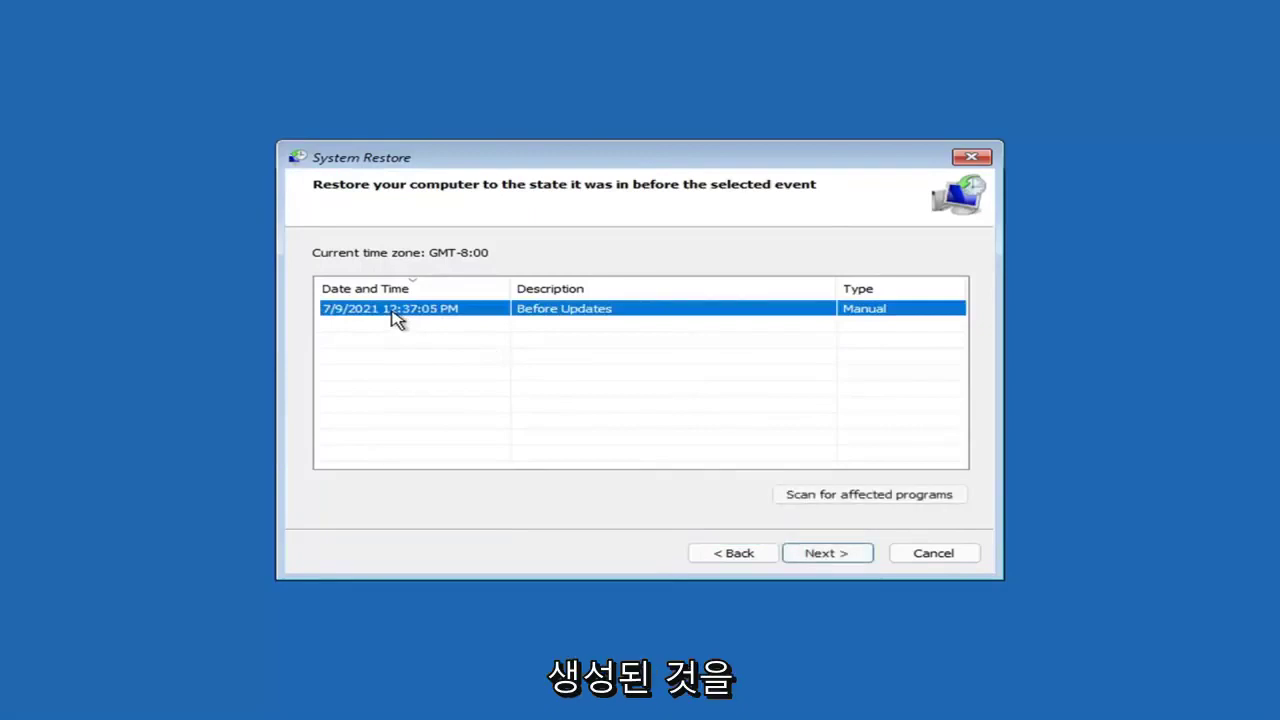
left_click(840, 556)
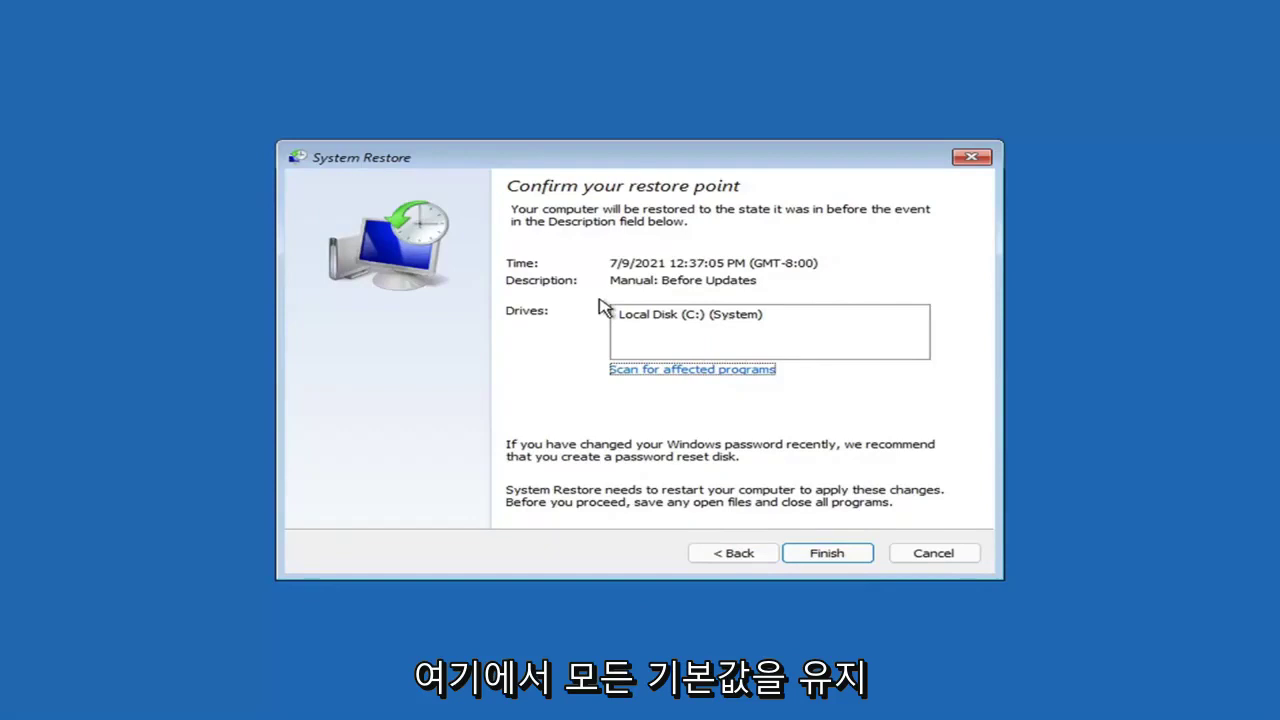
left_click(826, 557)
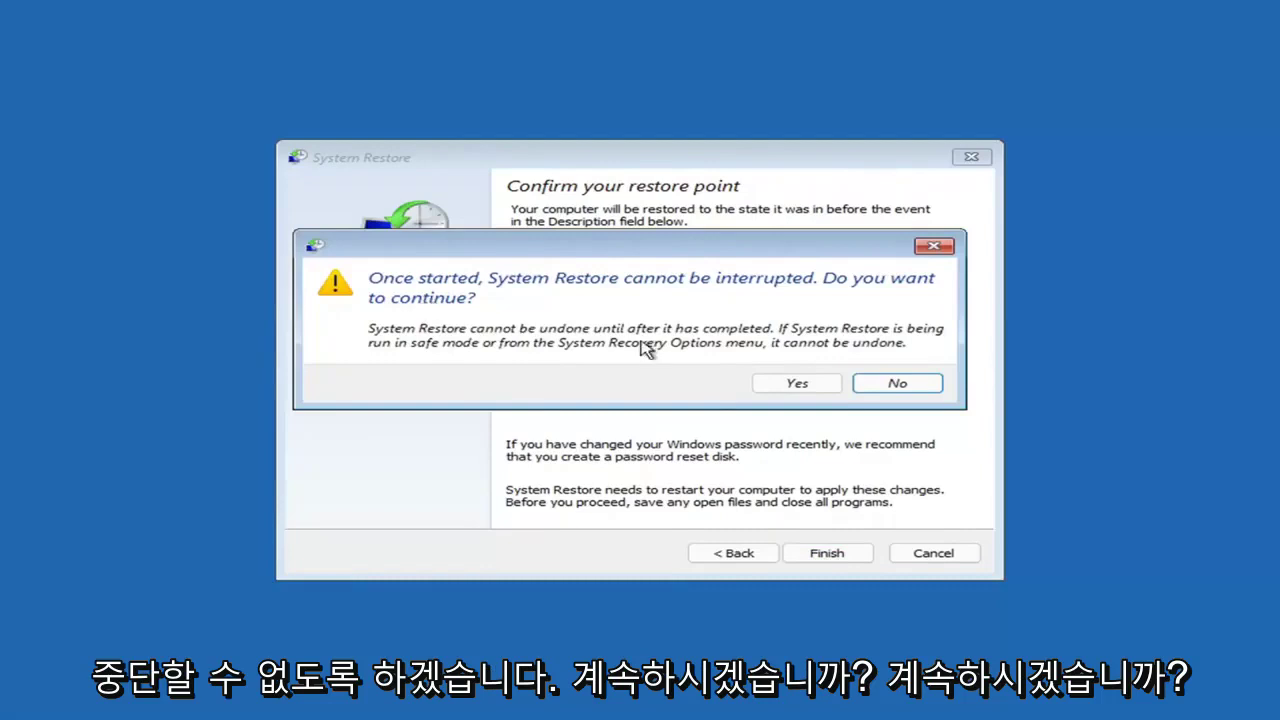
left_click(800, 389)
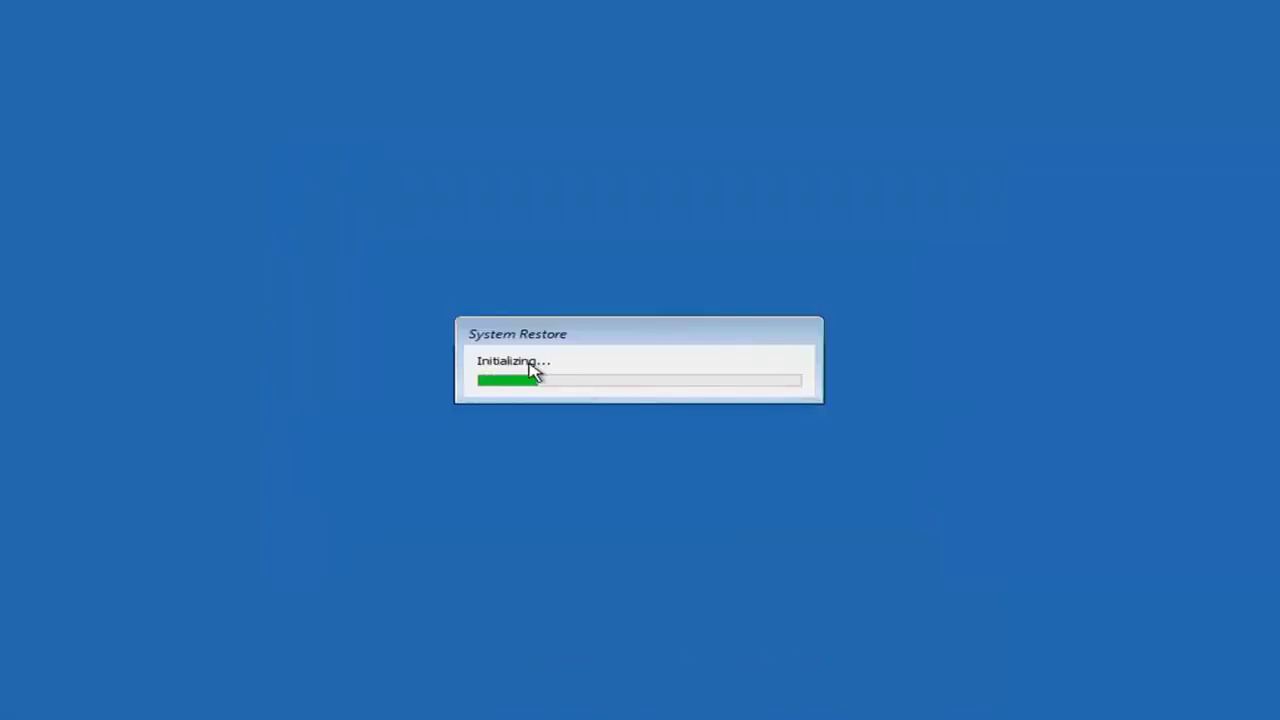
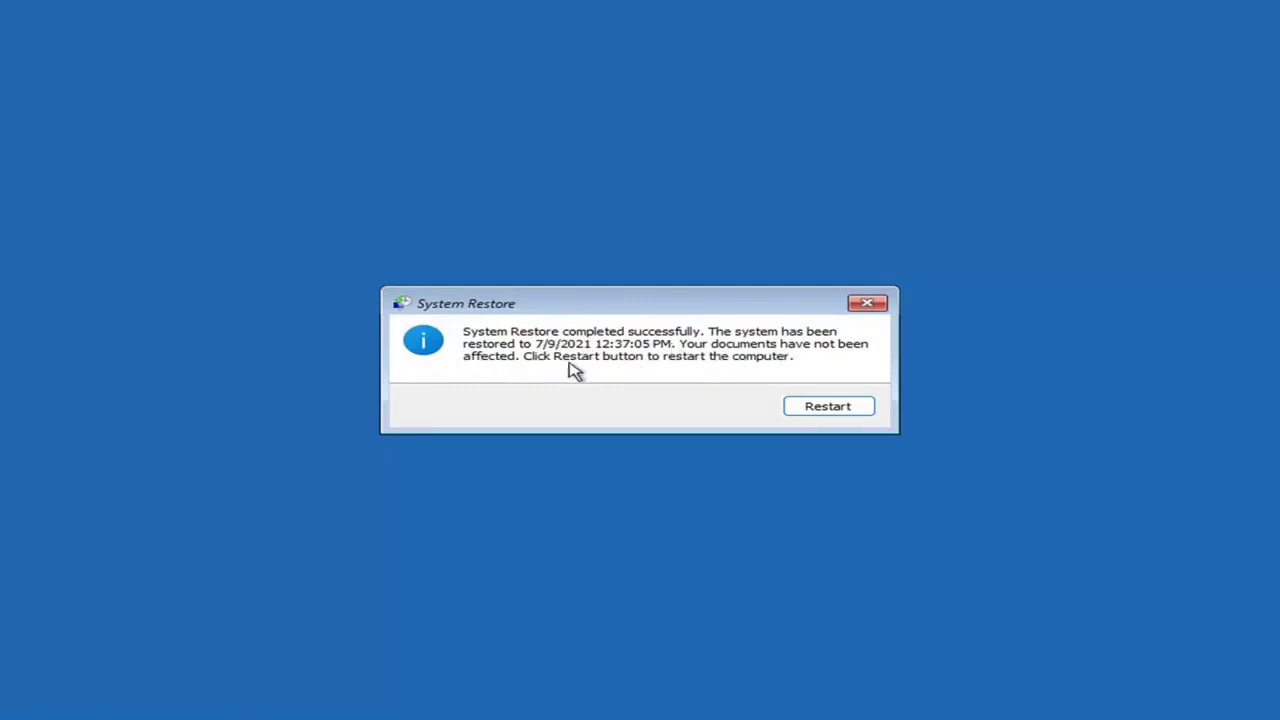
left_click(820, 407)
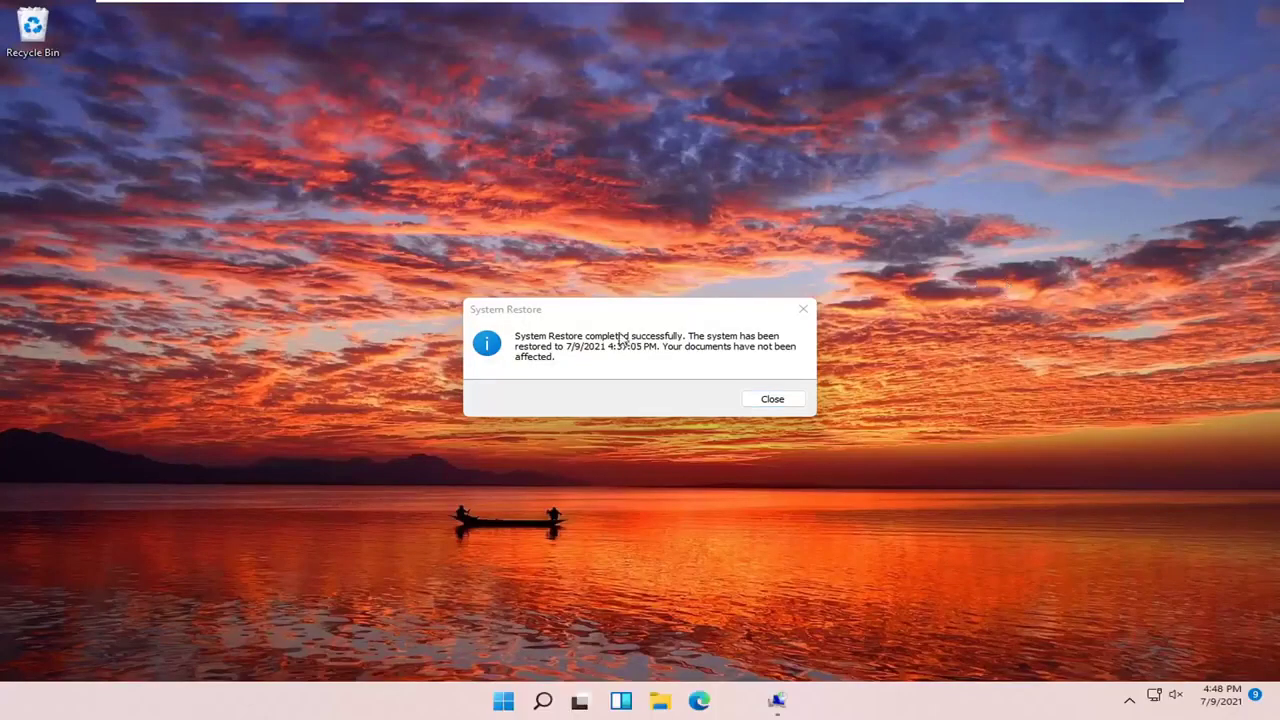
left_click(804, 311)
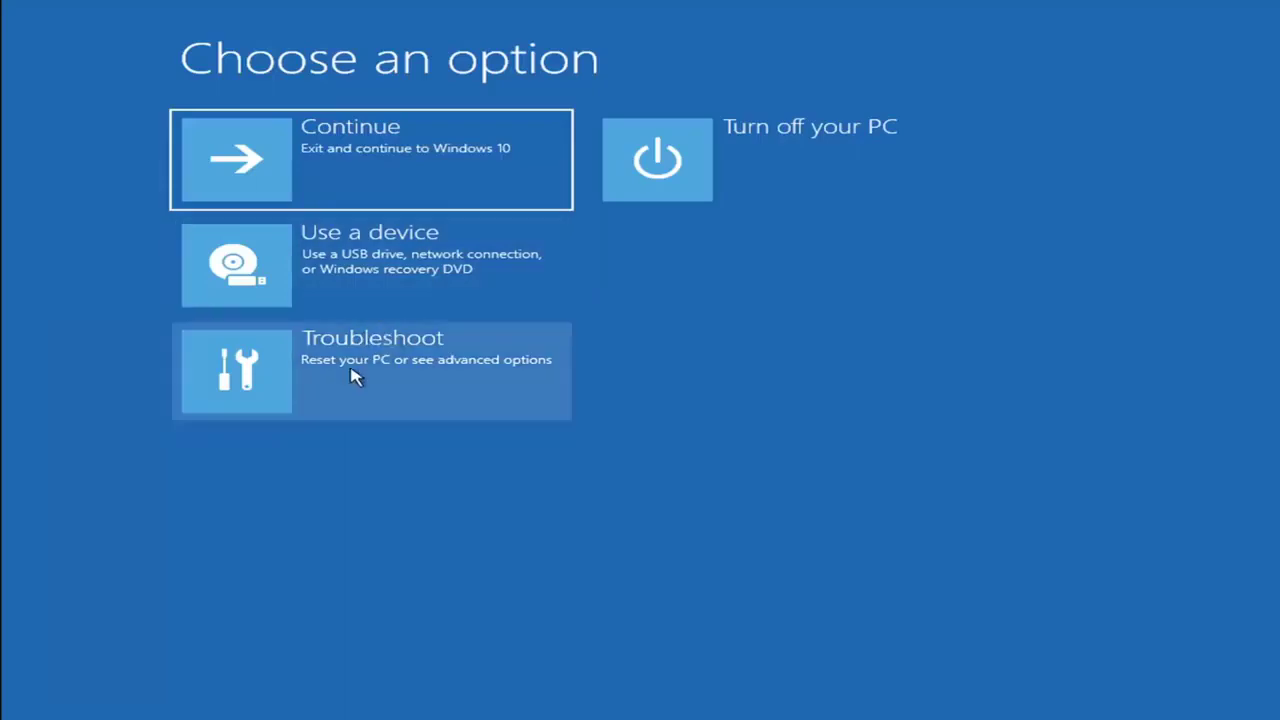
Review the Reset this PC choices for keeping or removing files, and return to the main recovery options
left_click(374, 380)
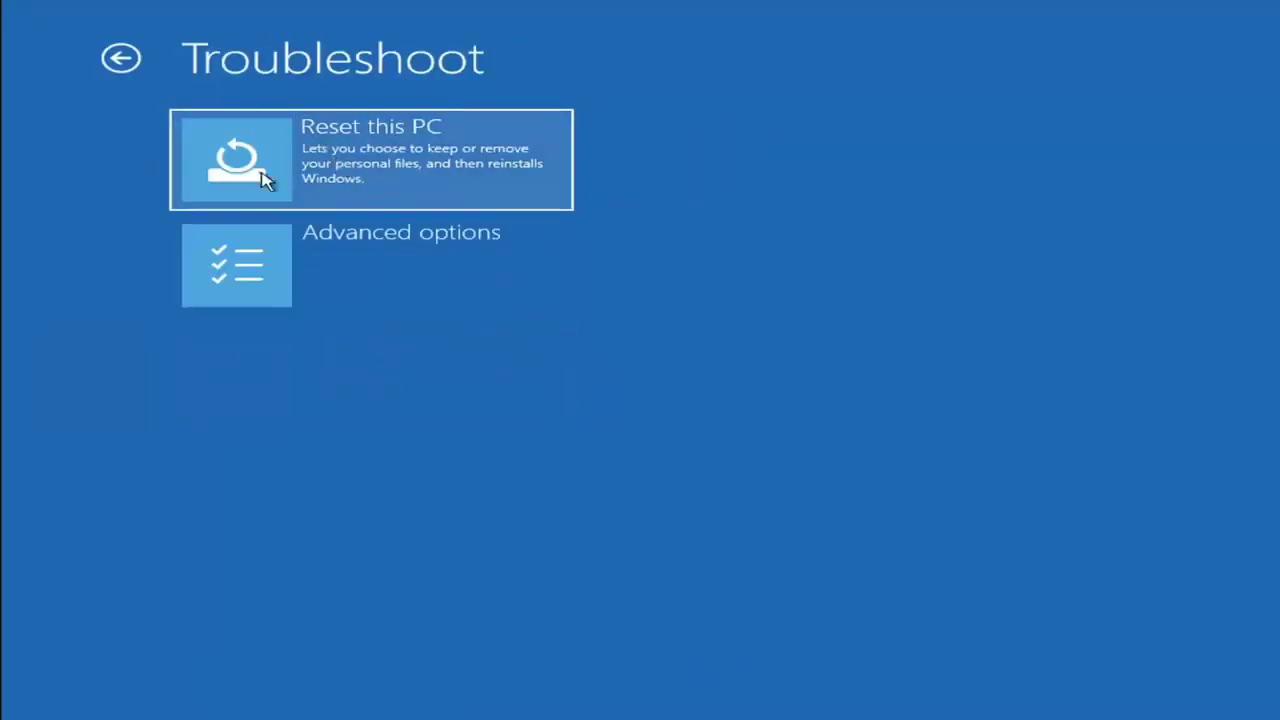
left_click(424, 183)
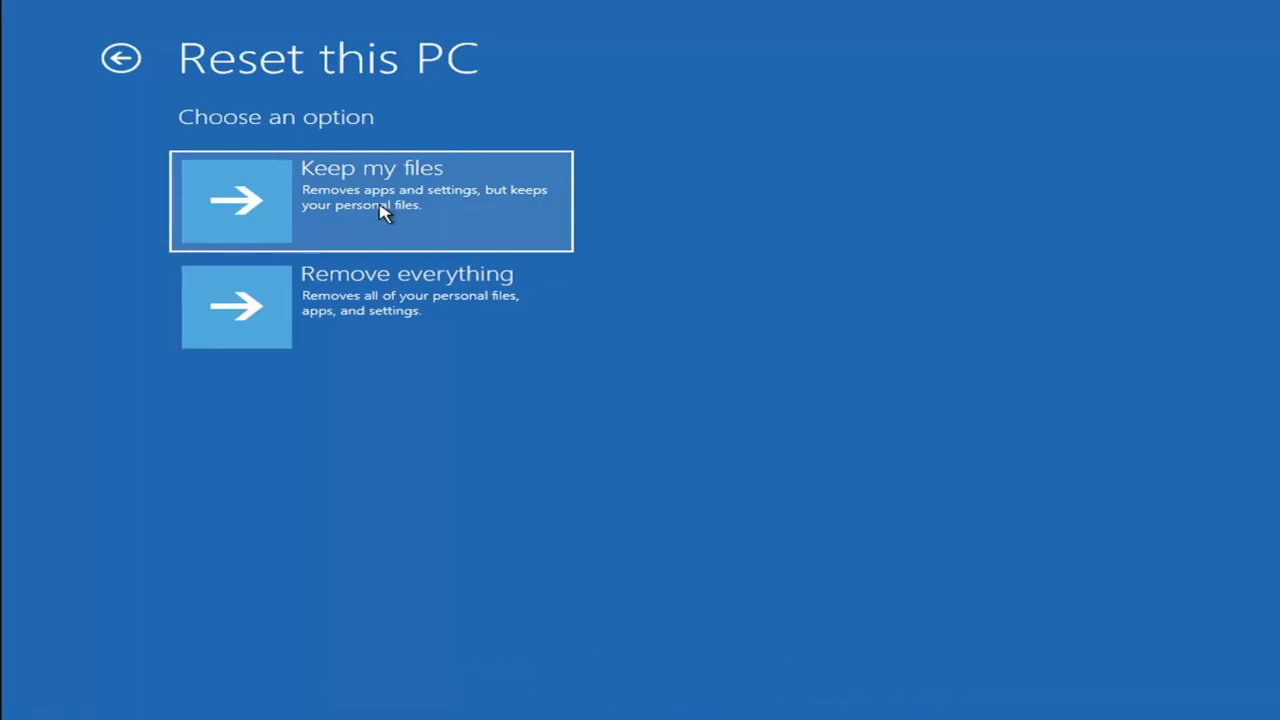
left_click(128, 60)
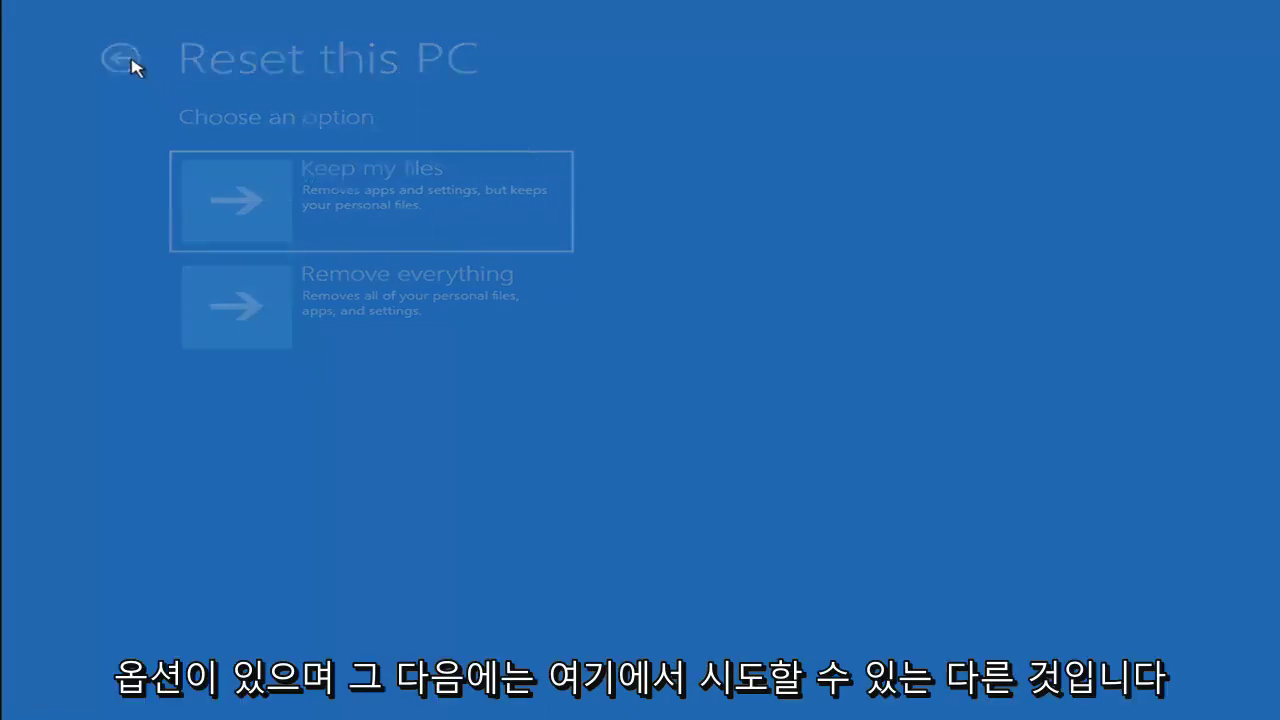
left_click(133, 61)
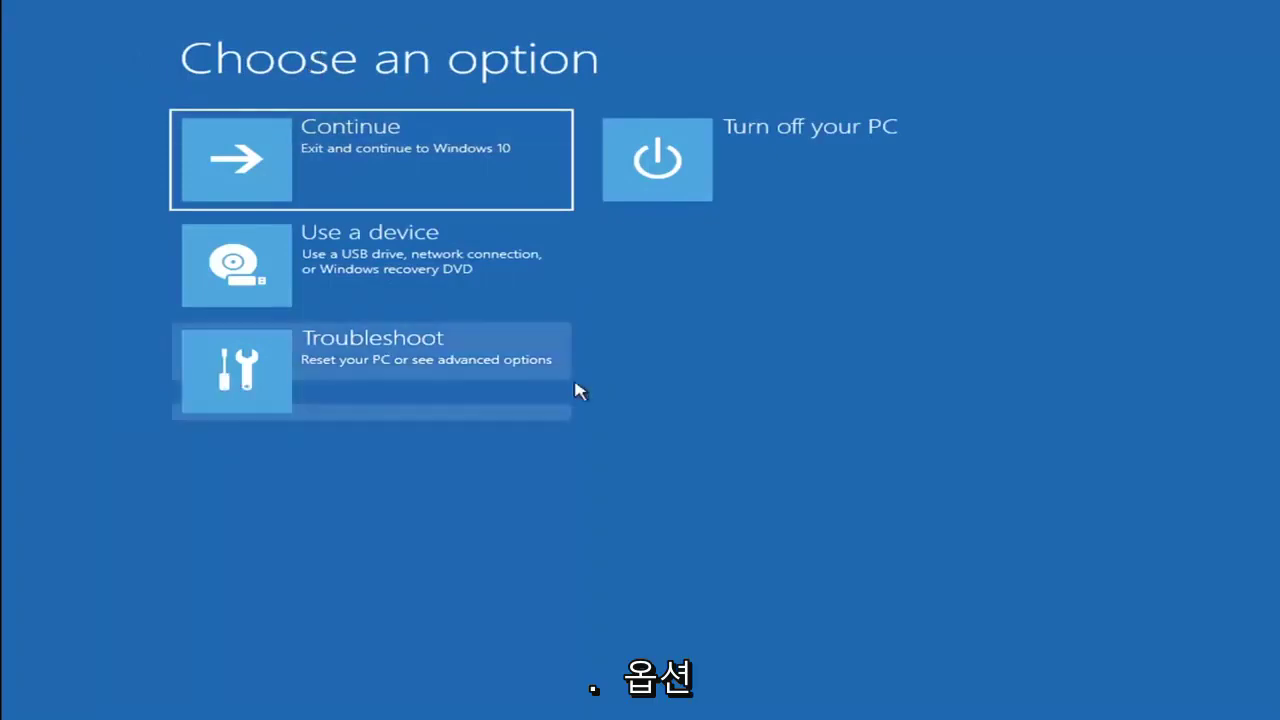
Open Command Prompt from the advanced troubleshooting options
left_click(388, 376)
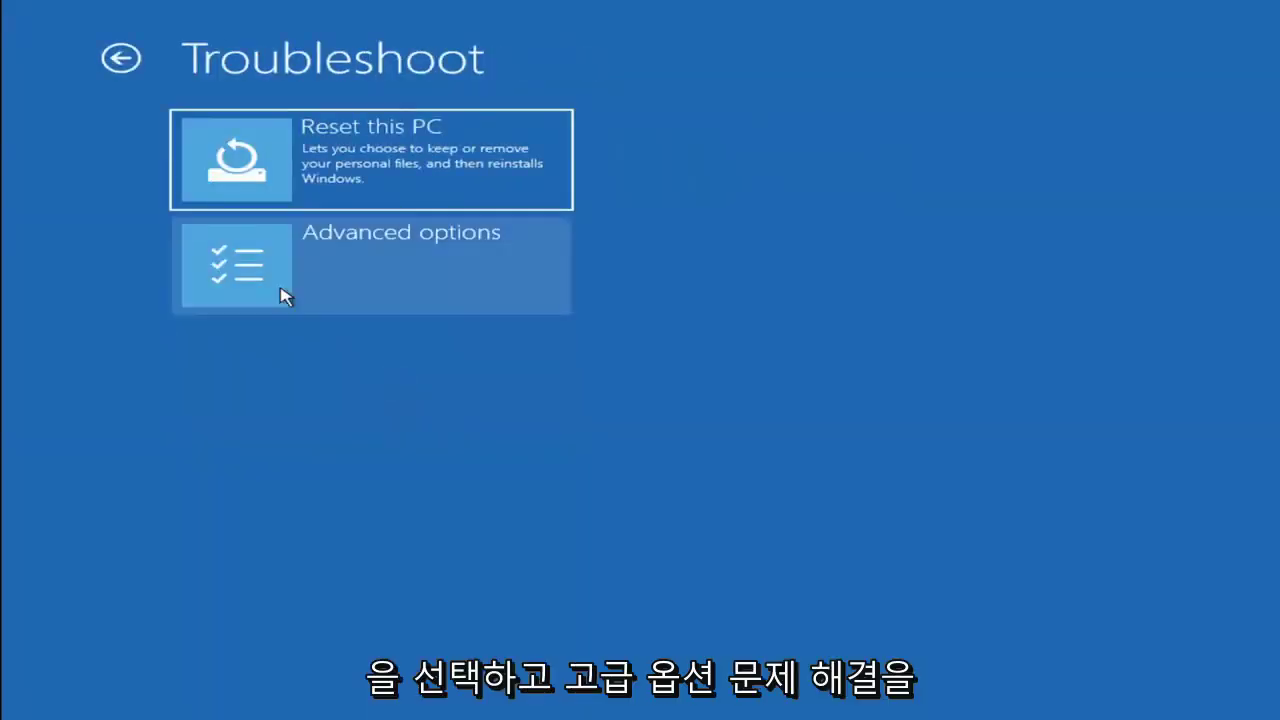
left_click(386, 277)
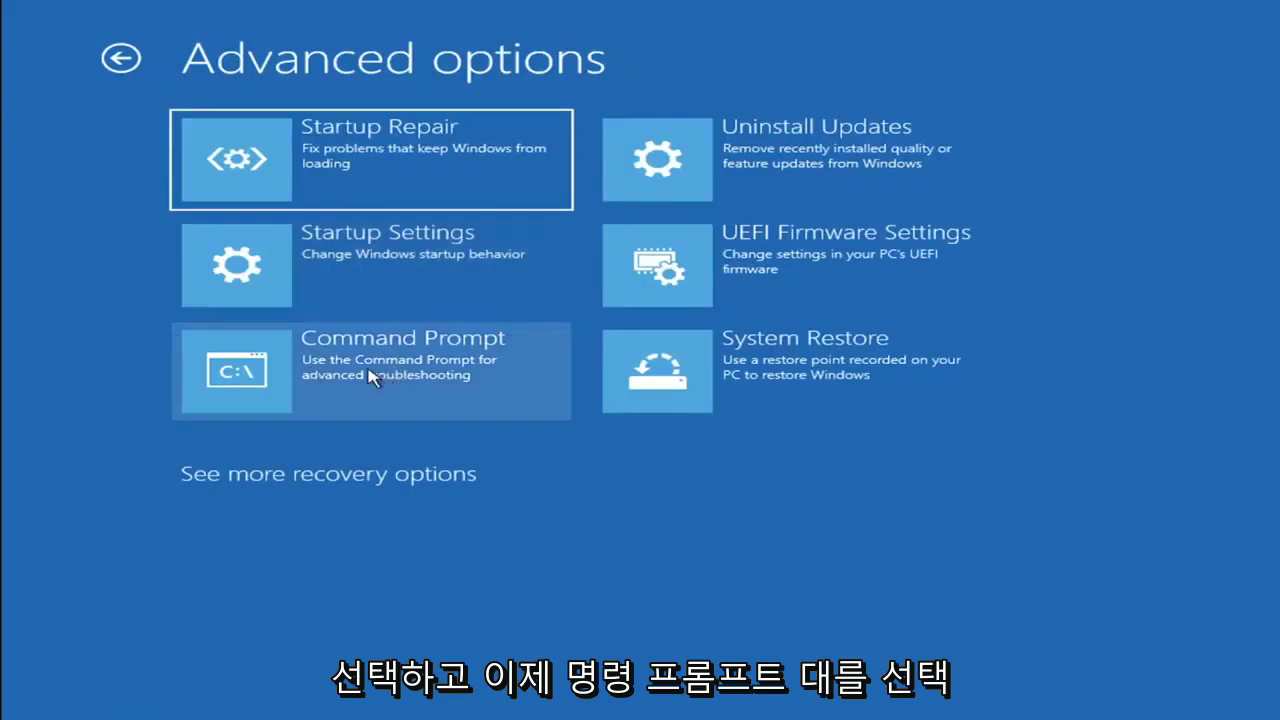
left_click(294, 377)
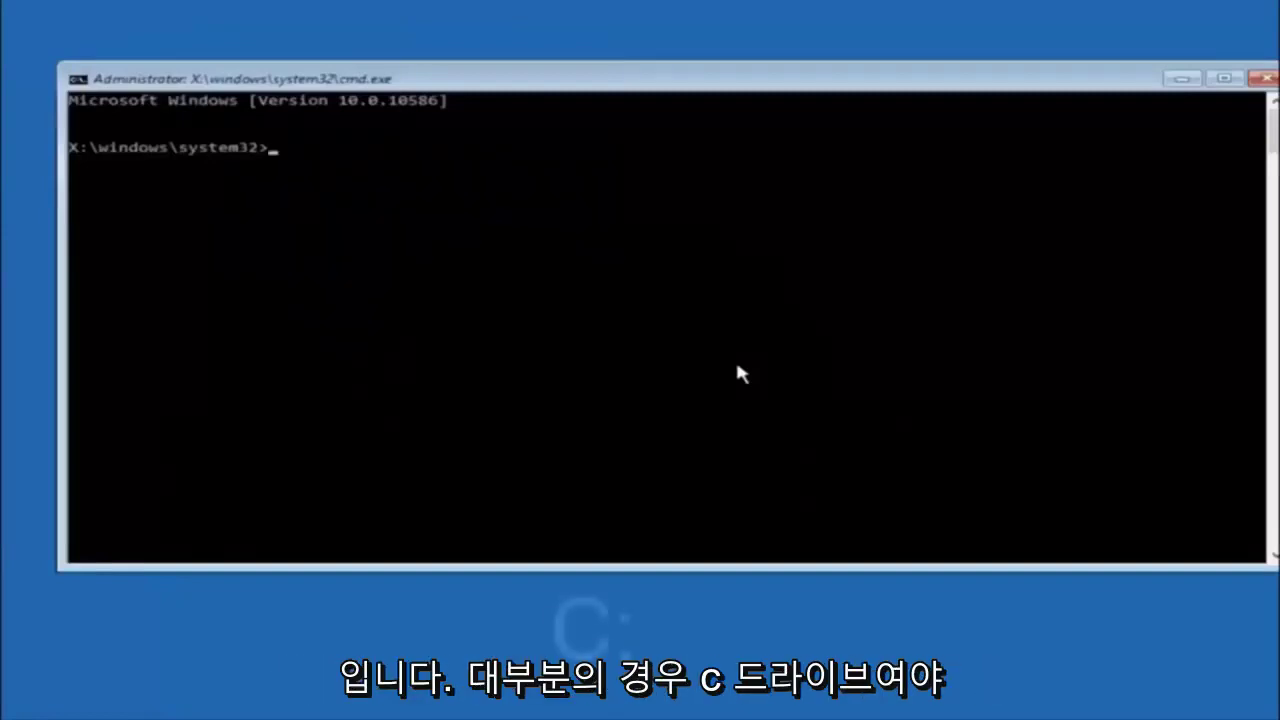
Switch to the C: drive and list its root directory with dir
type("c:")
key("Return")
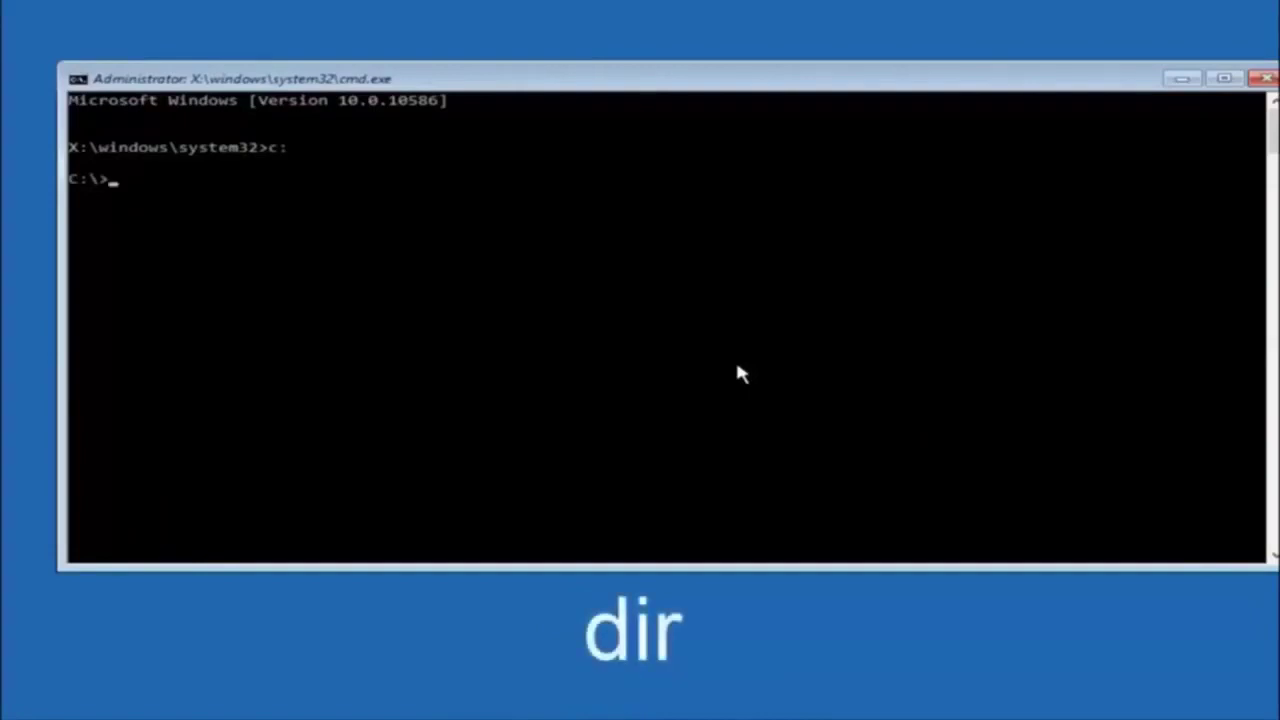
type("dir")
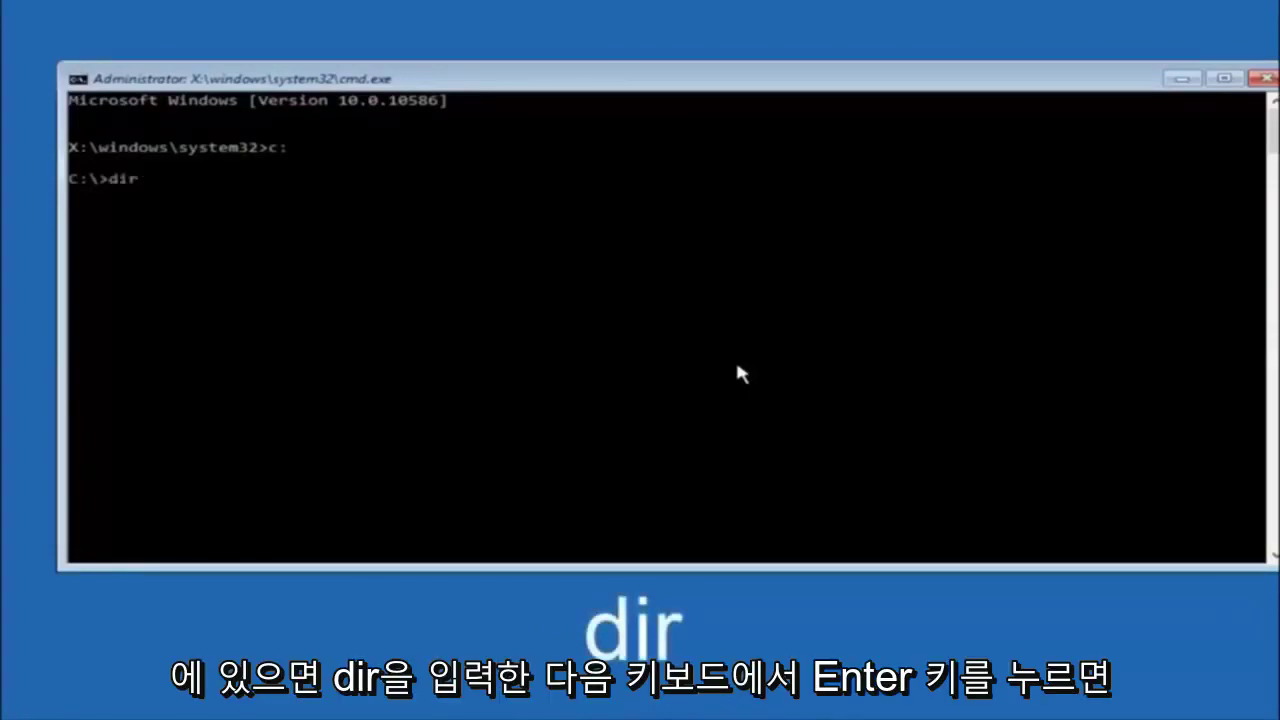
key("Return")
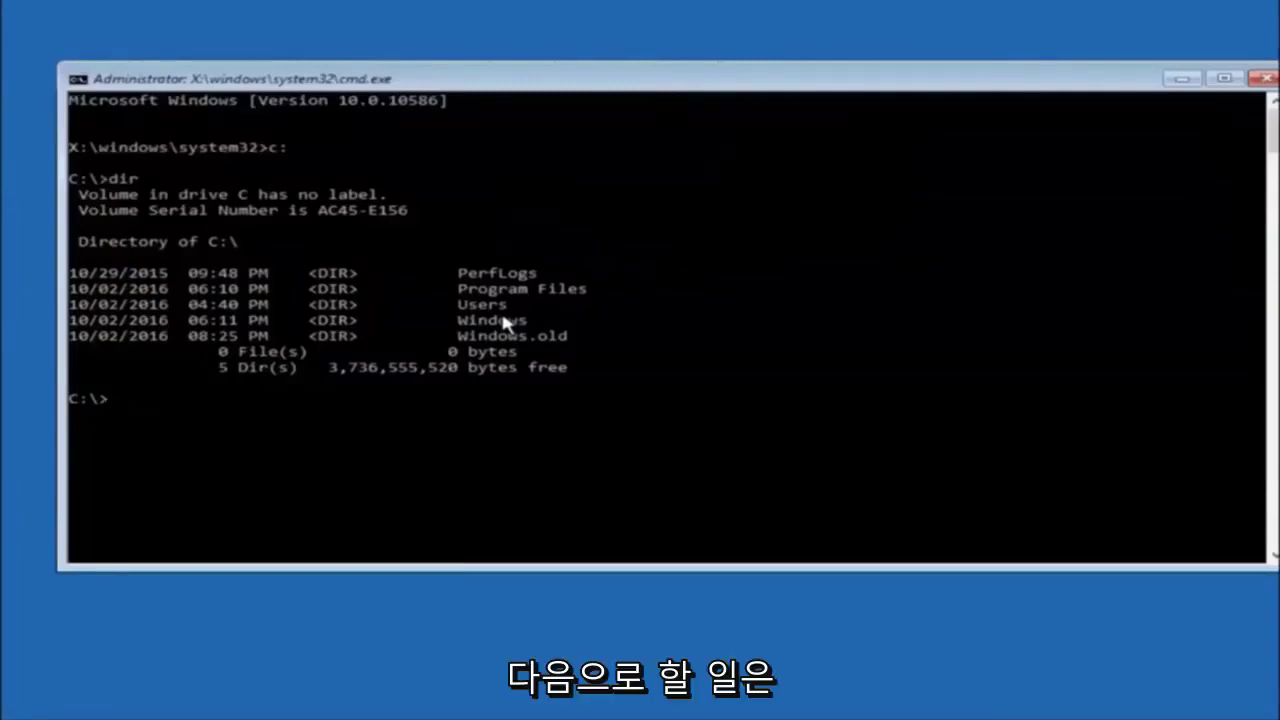
Change to the \windows\system32\config directory and make a directory named backup in it
type("cd \\windows\\system32\\config")
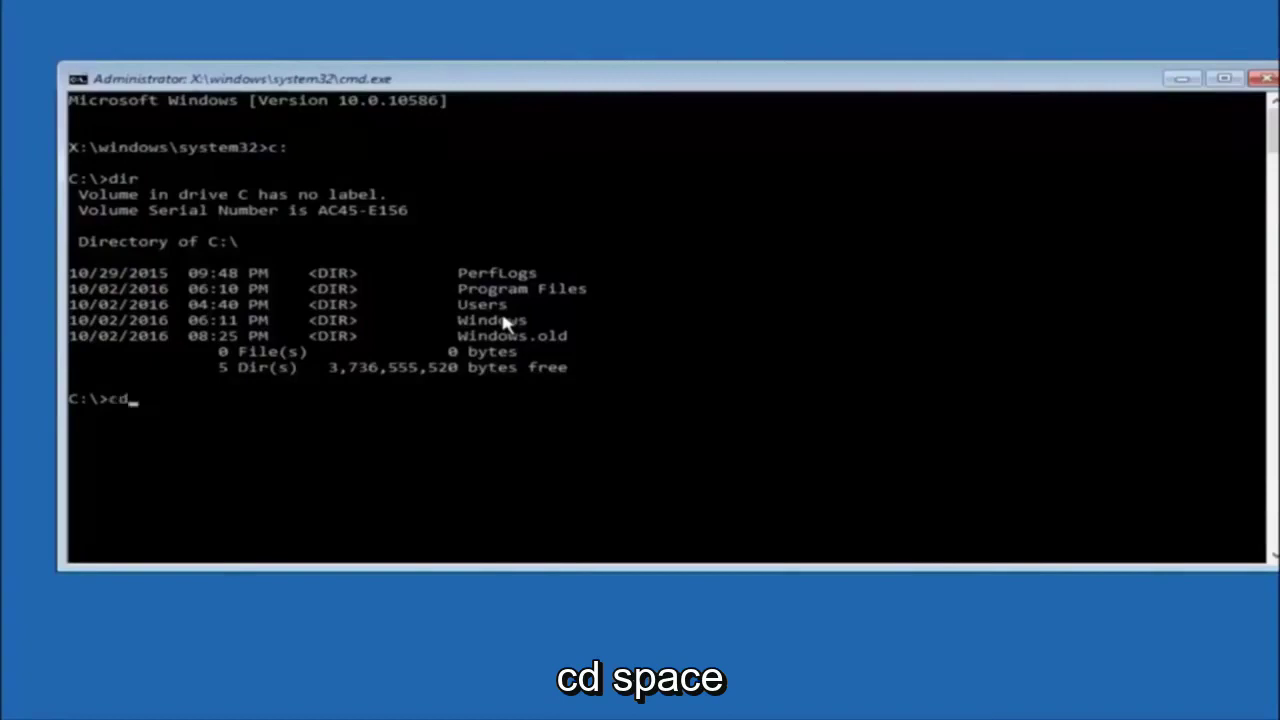
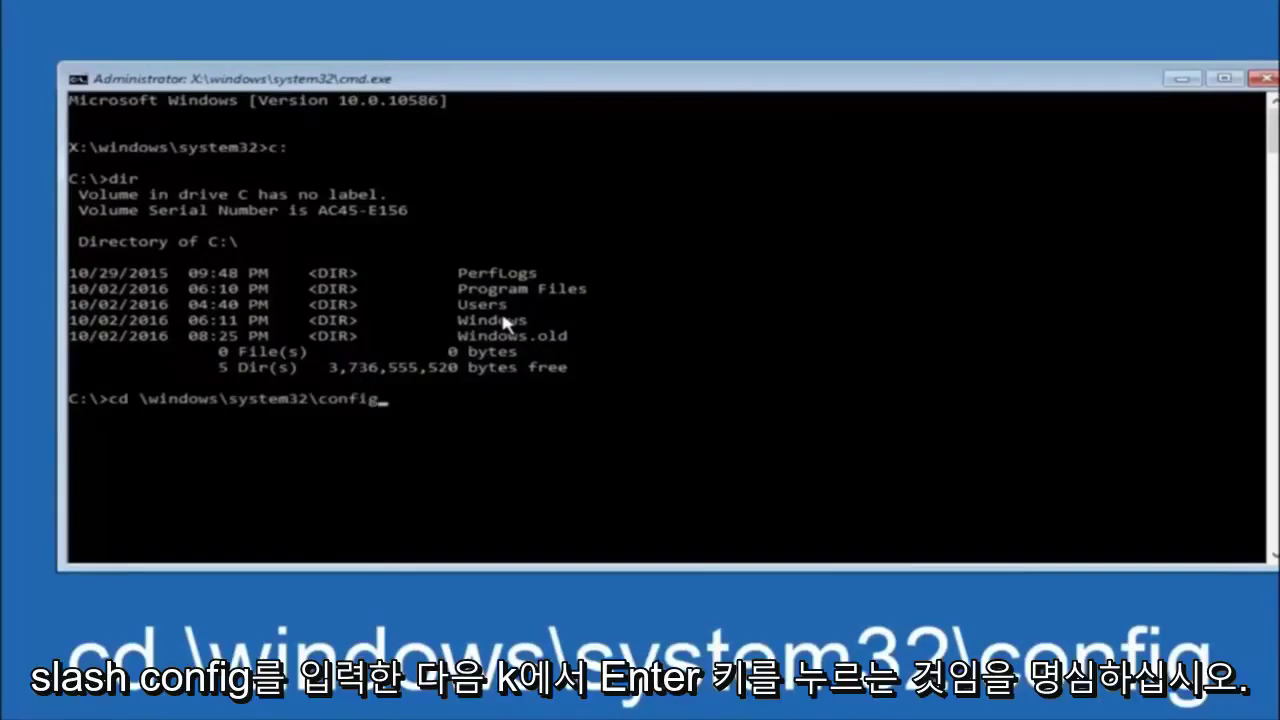
key("Return")
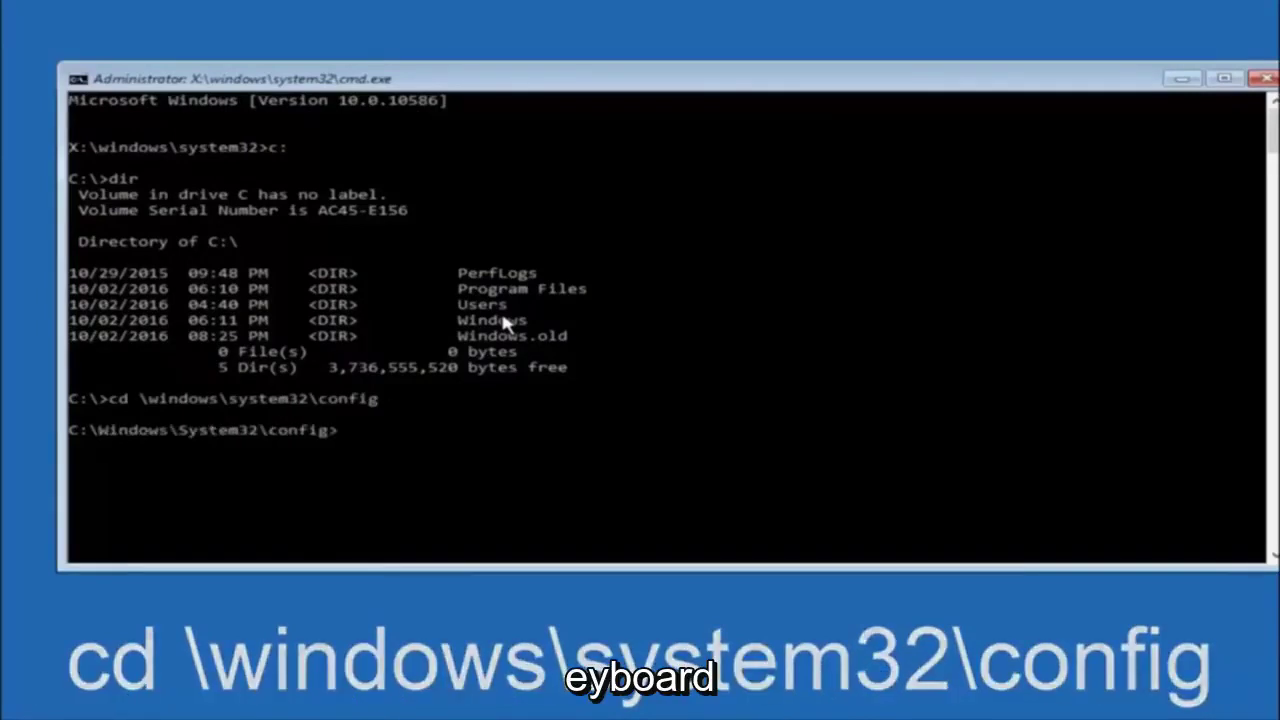
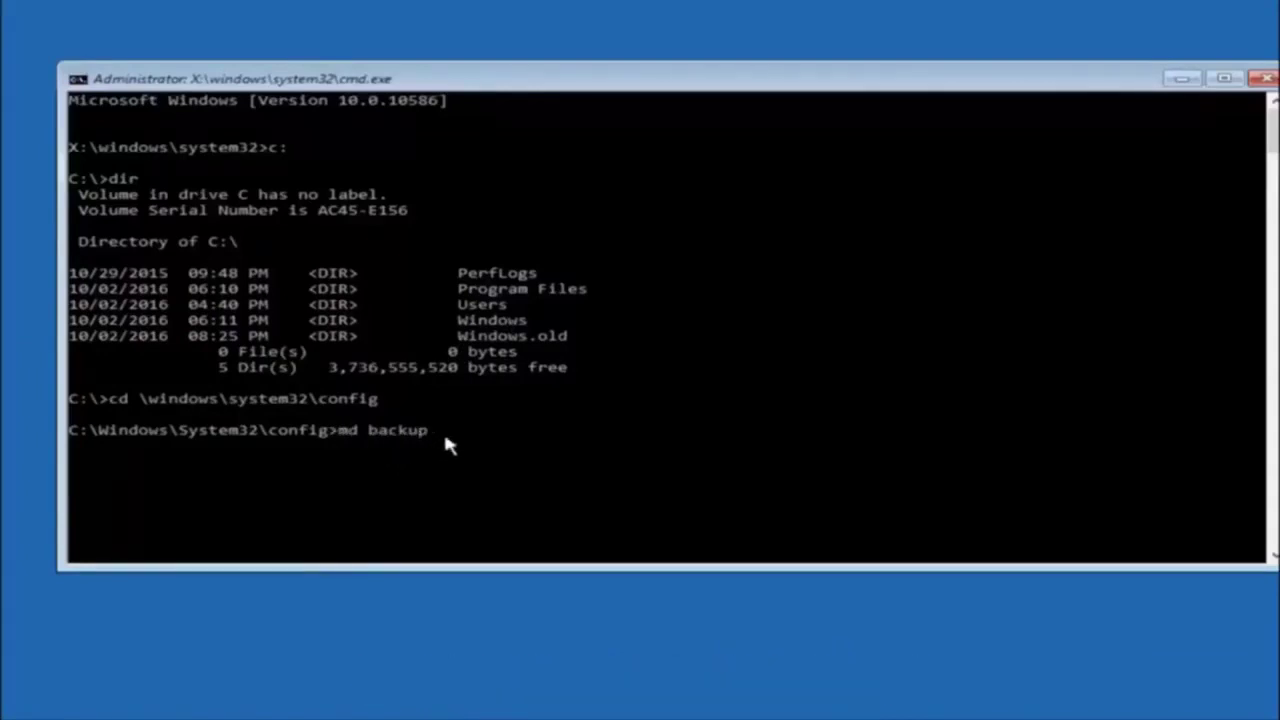
type("1")
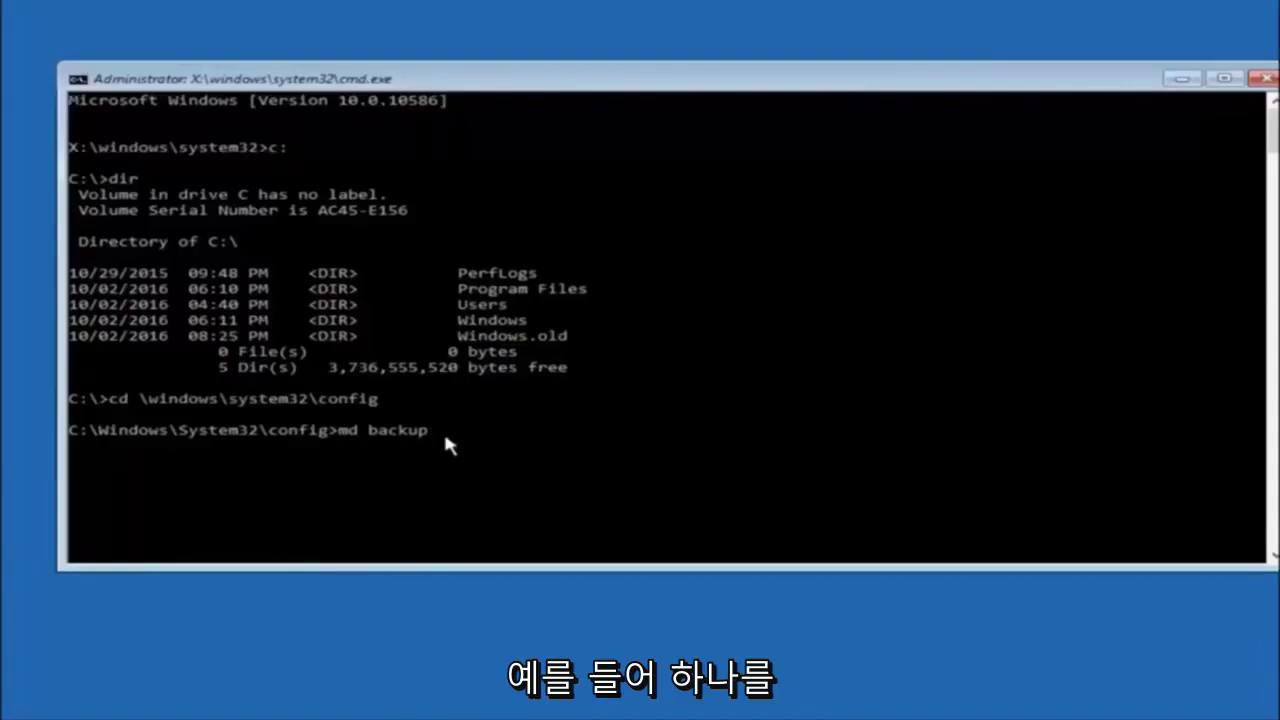
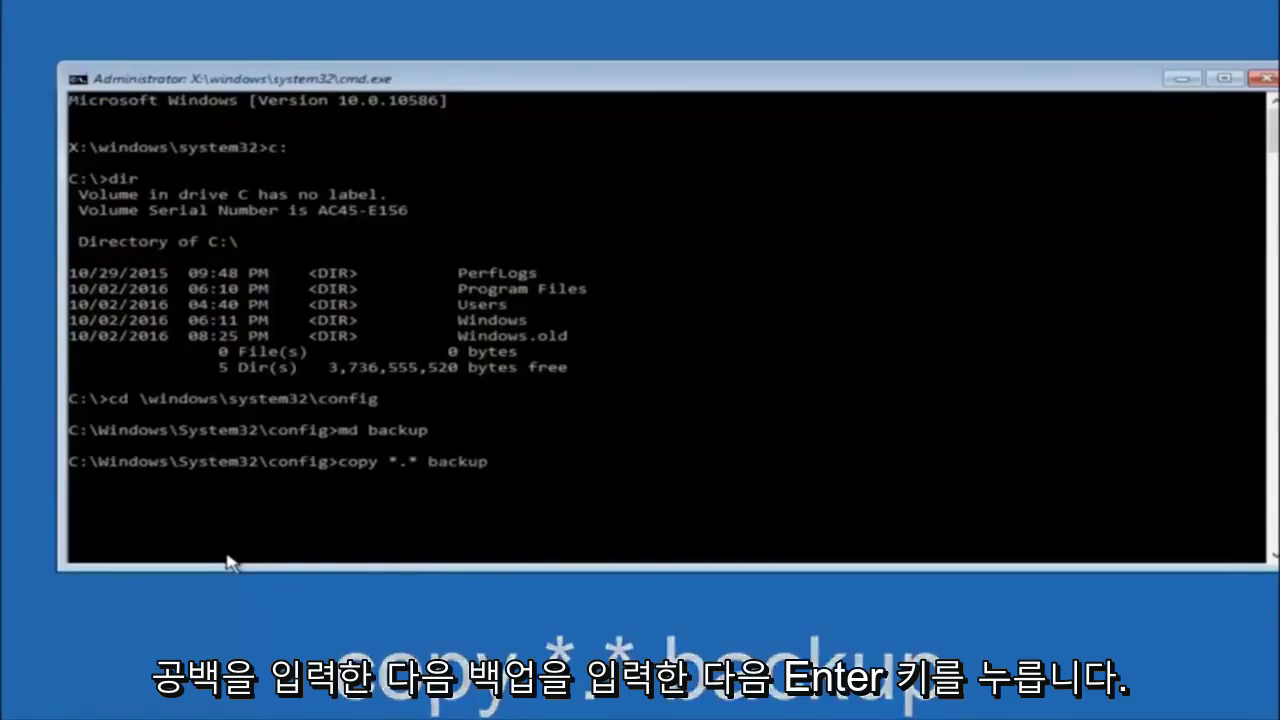
Copy all files of the config directory into the backup directory with copy *.* backup
key("Return")
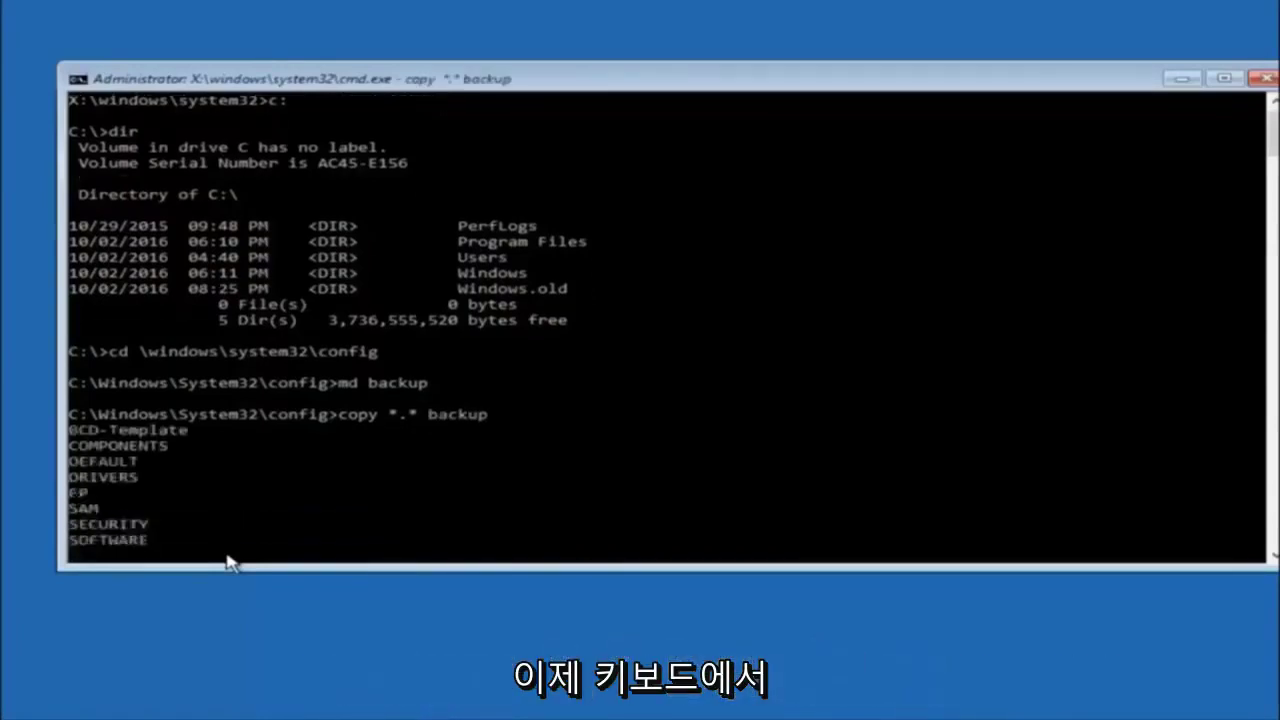
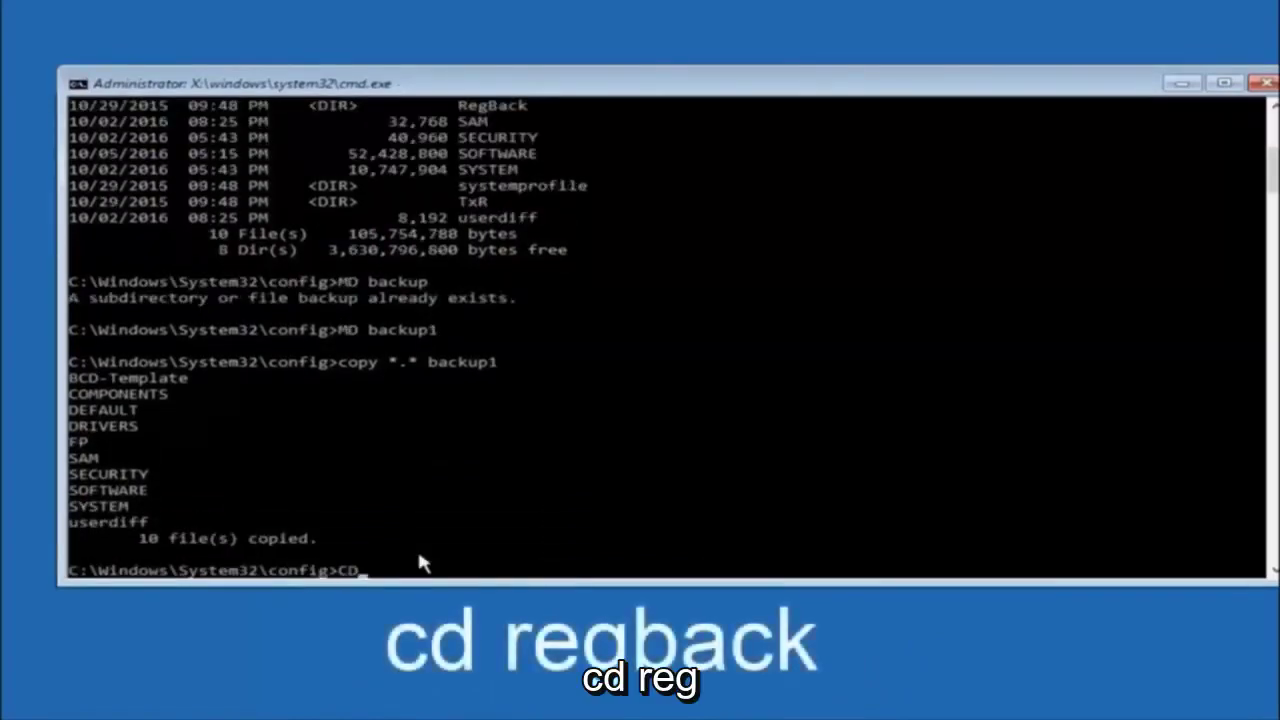
Change to the regback directory inside config and list its contents with dir
type("regback")
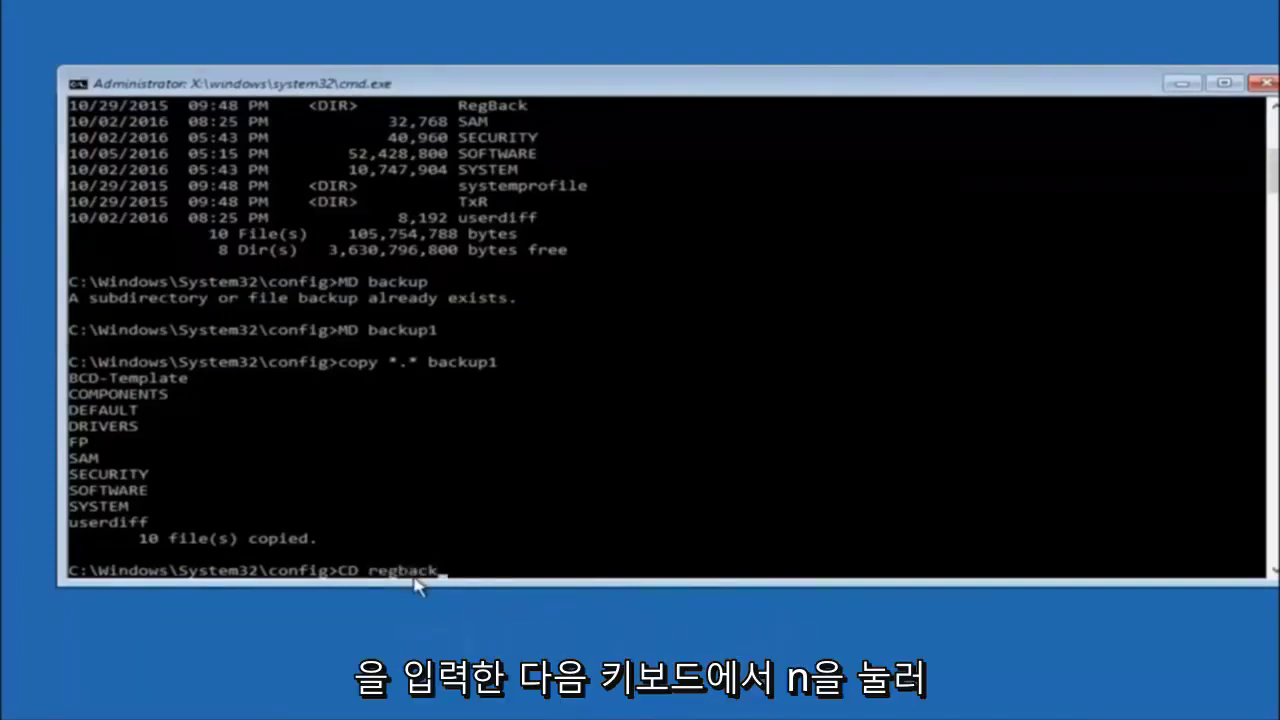
key("Return")
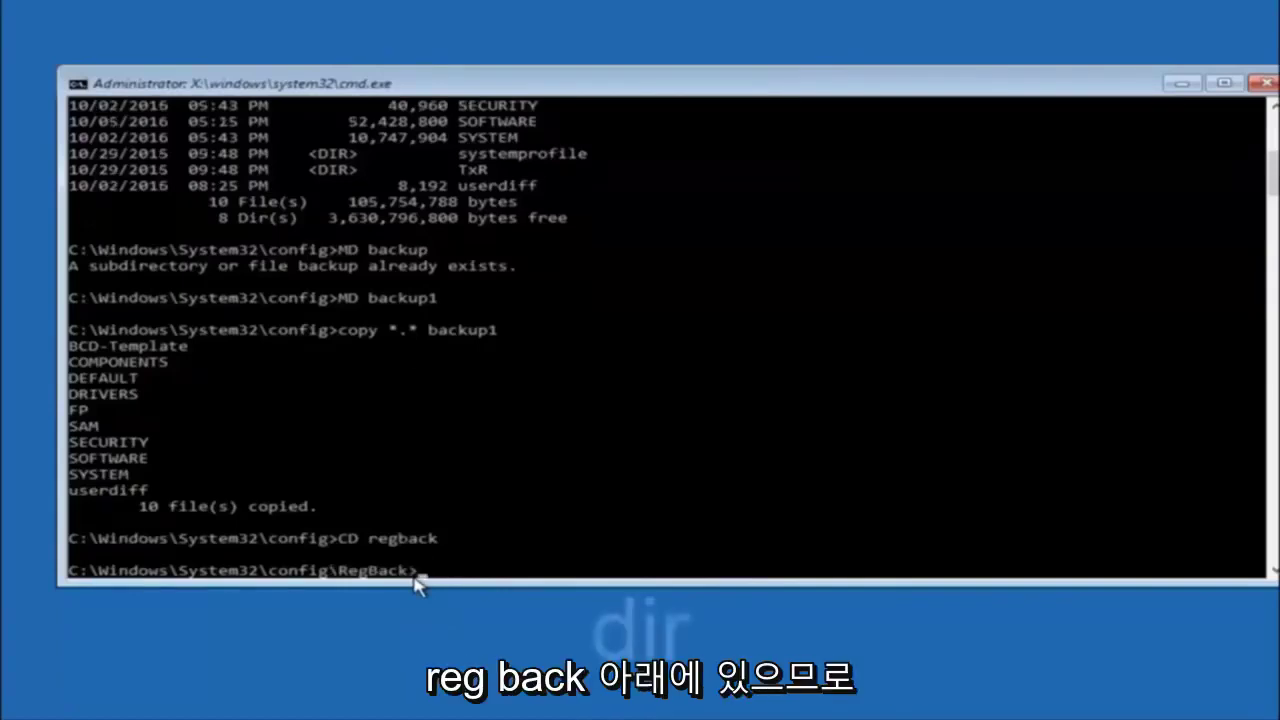
type("dir")
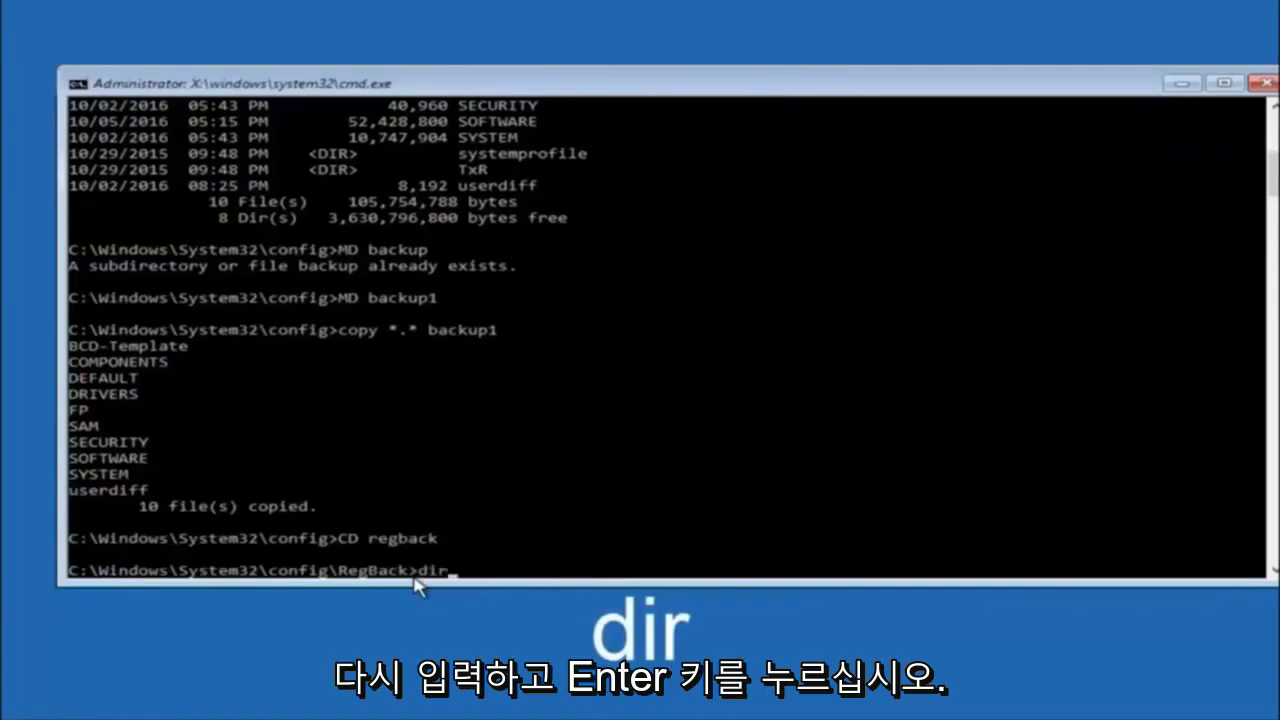
key("Return")
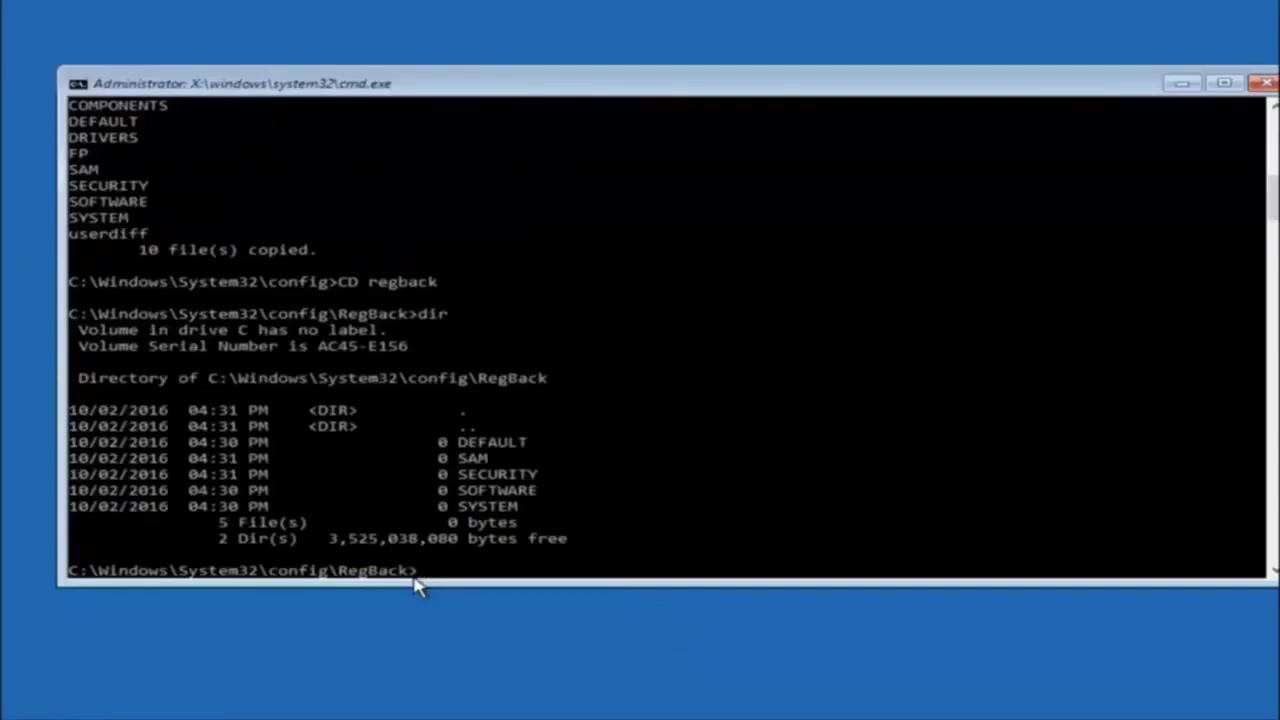
Copy all RegBack files to the parent directory with copy *.* .., answer A to overwrite all existing files, and close Command Prompt
type("copy")
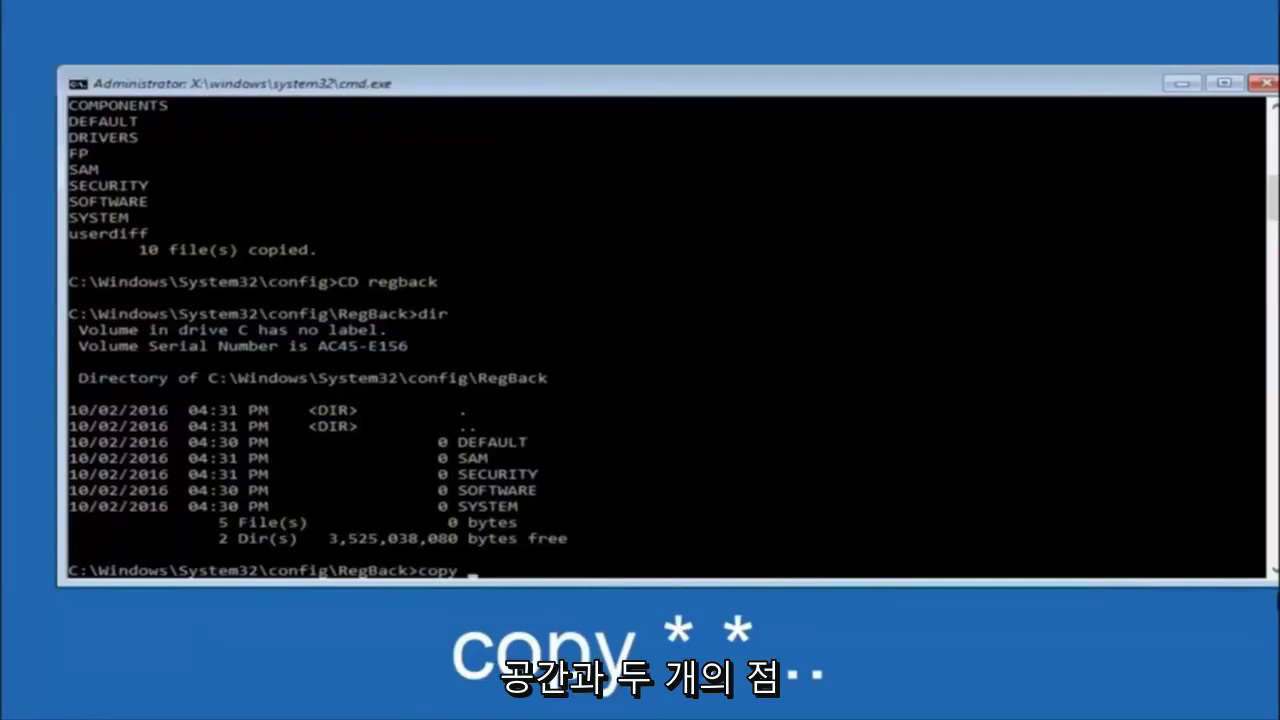
left_click(473, 570)
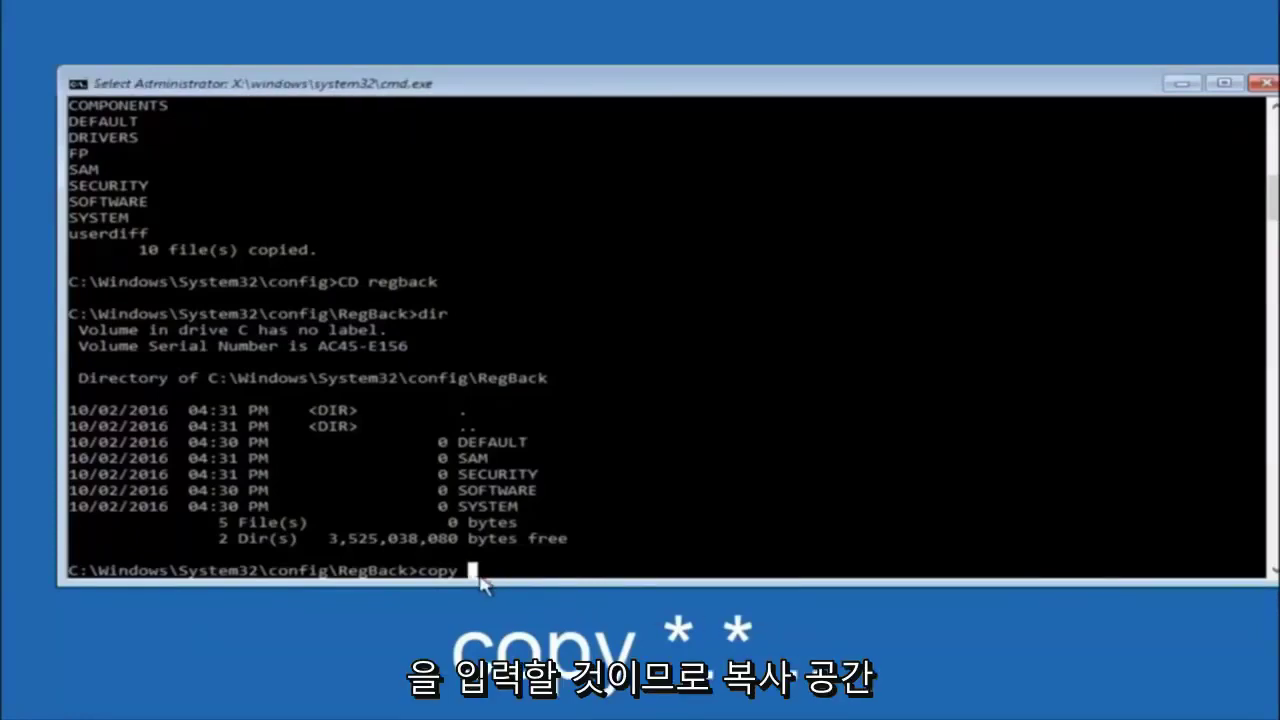
type("*.* ..")
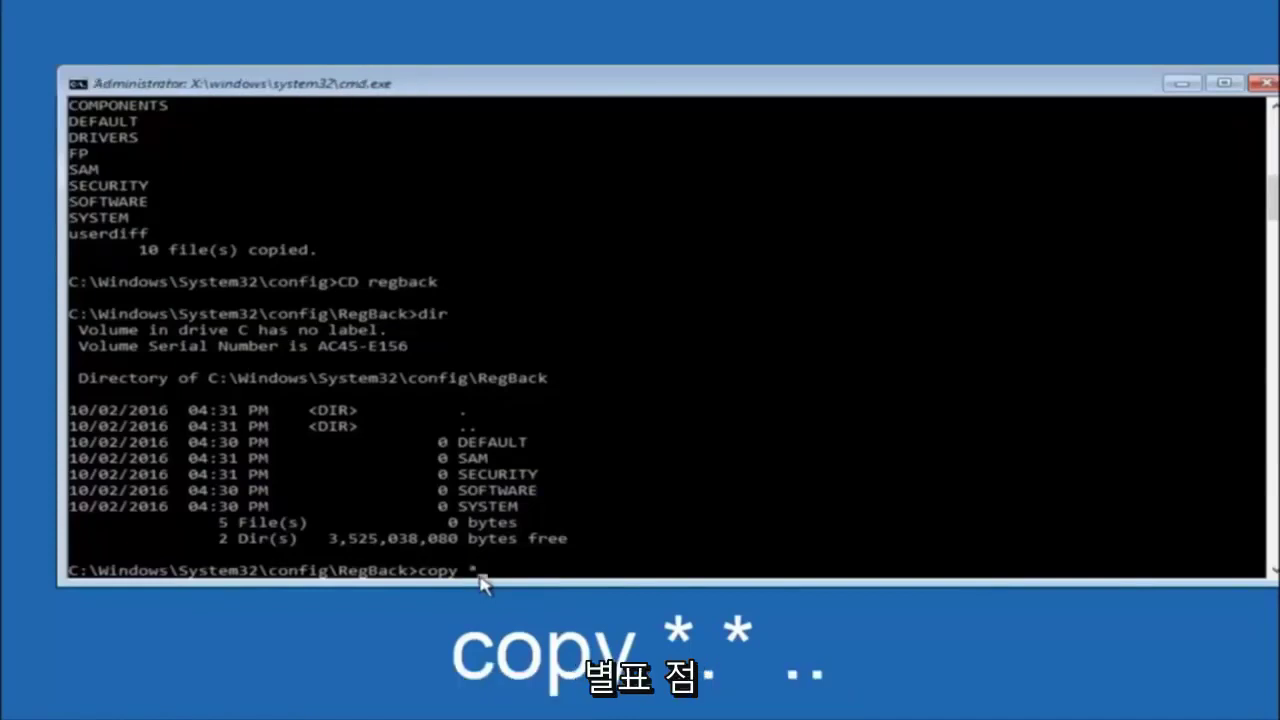
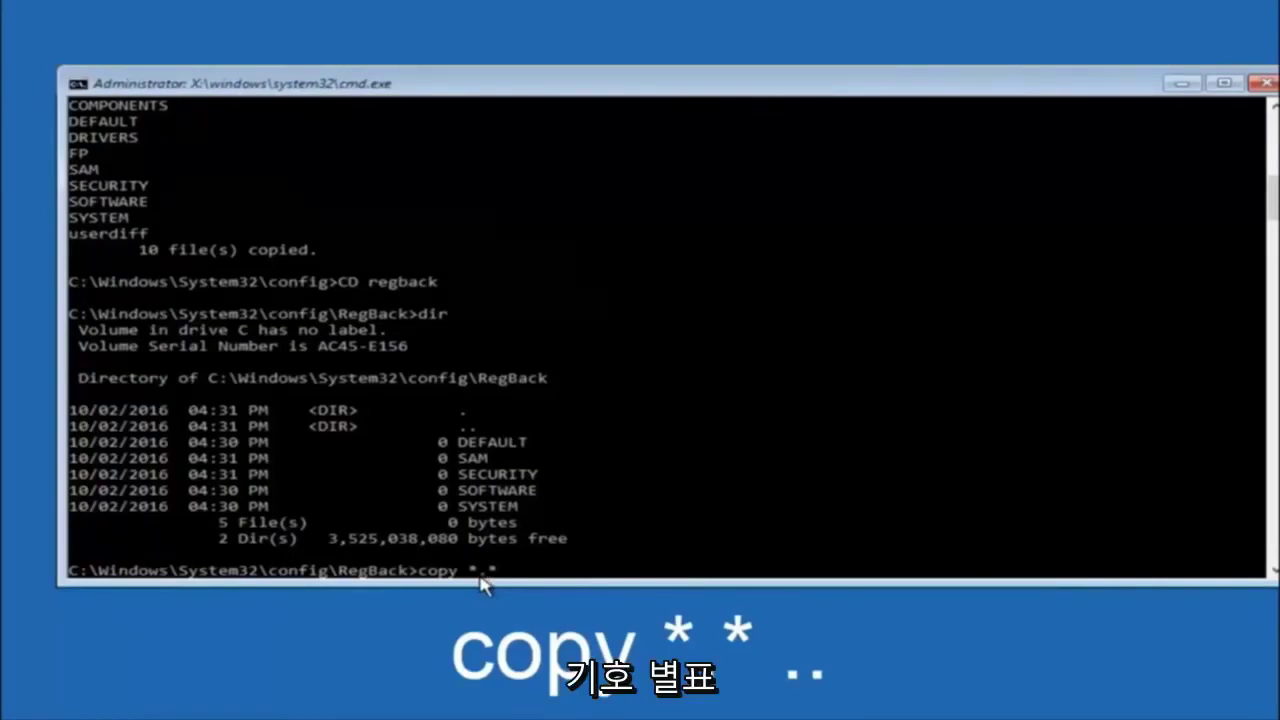
type("..")
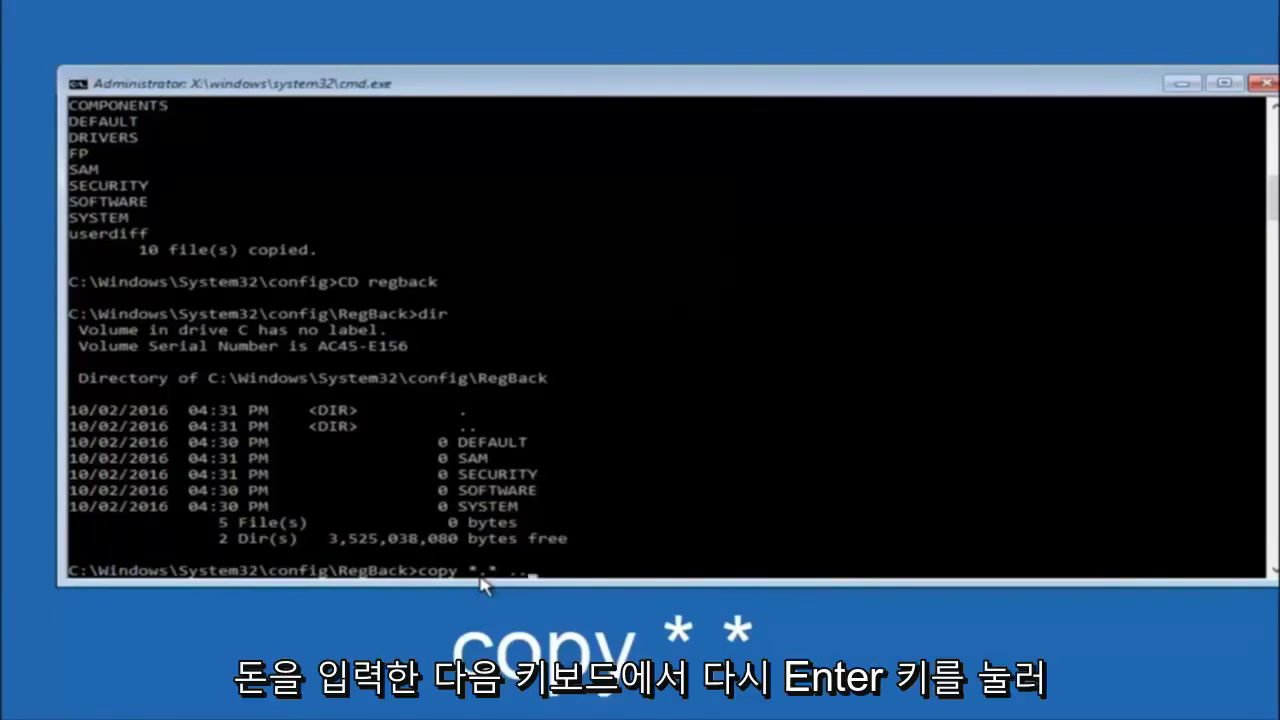
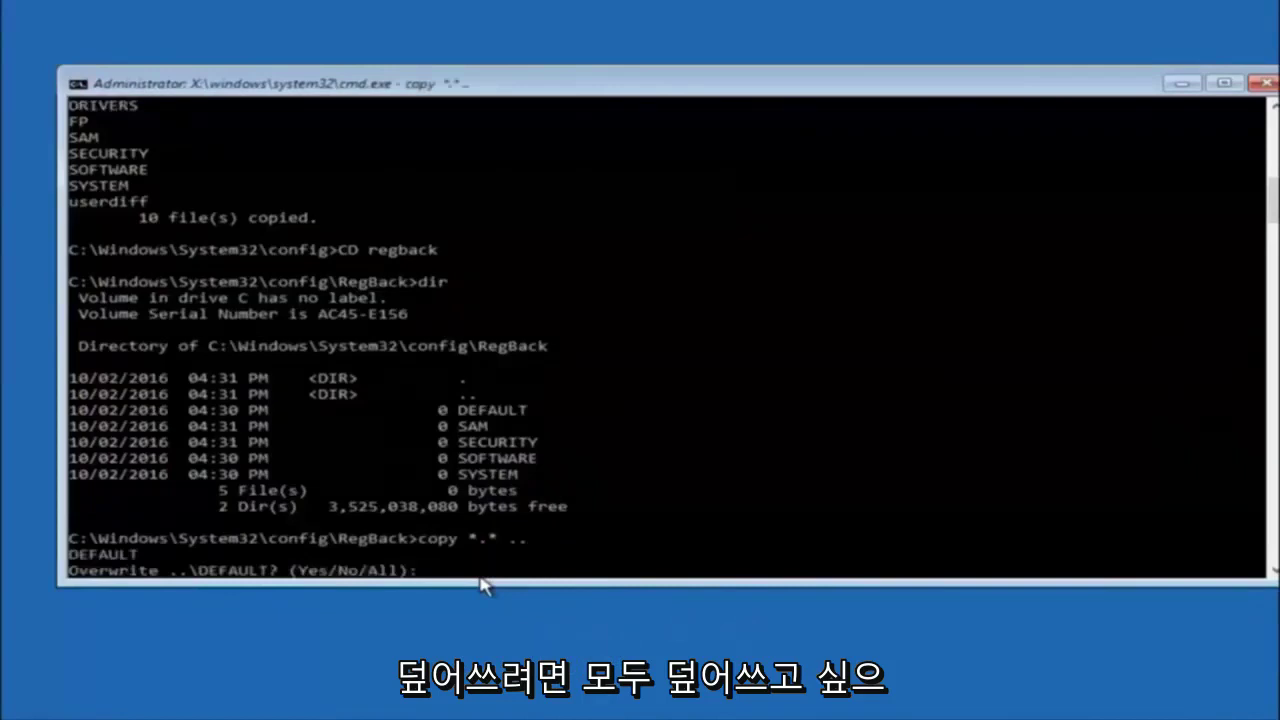
type("A")
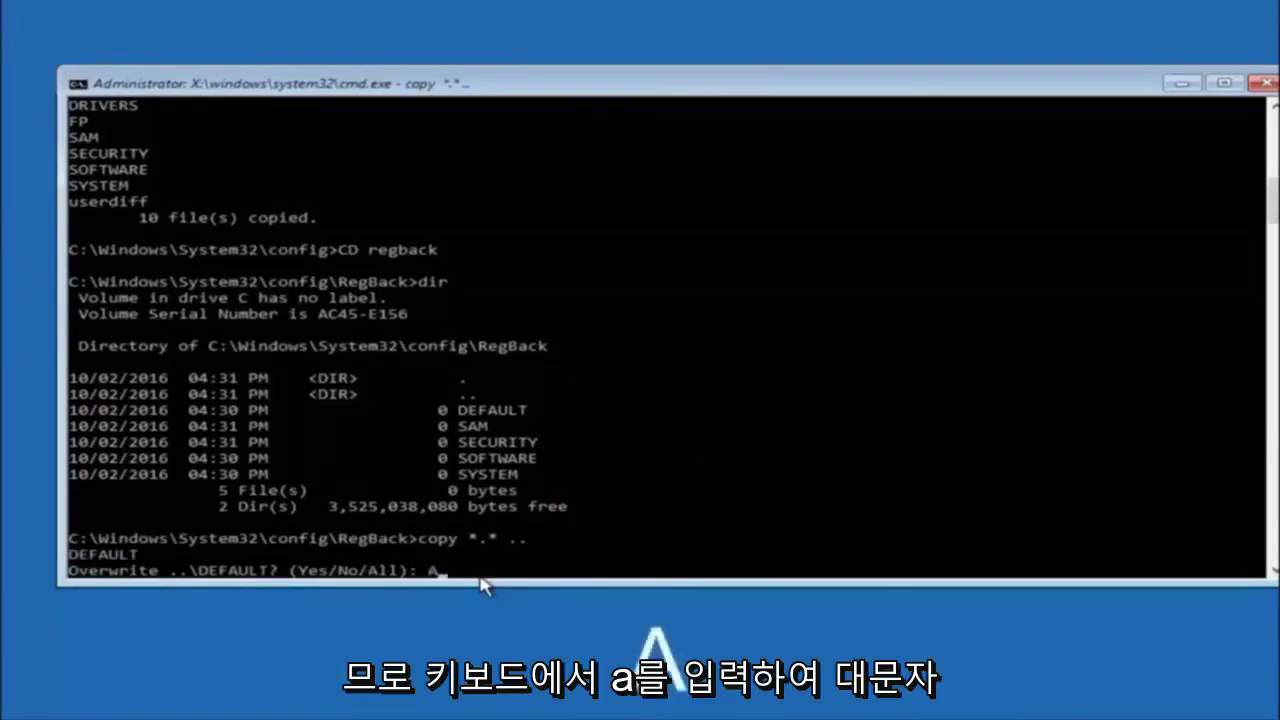
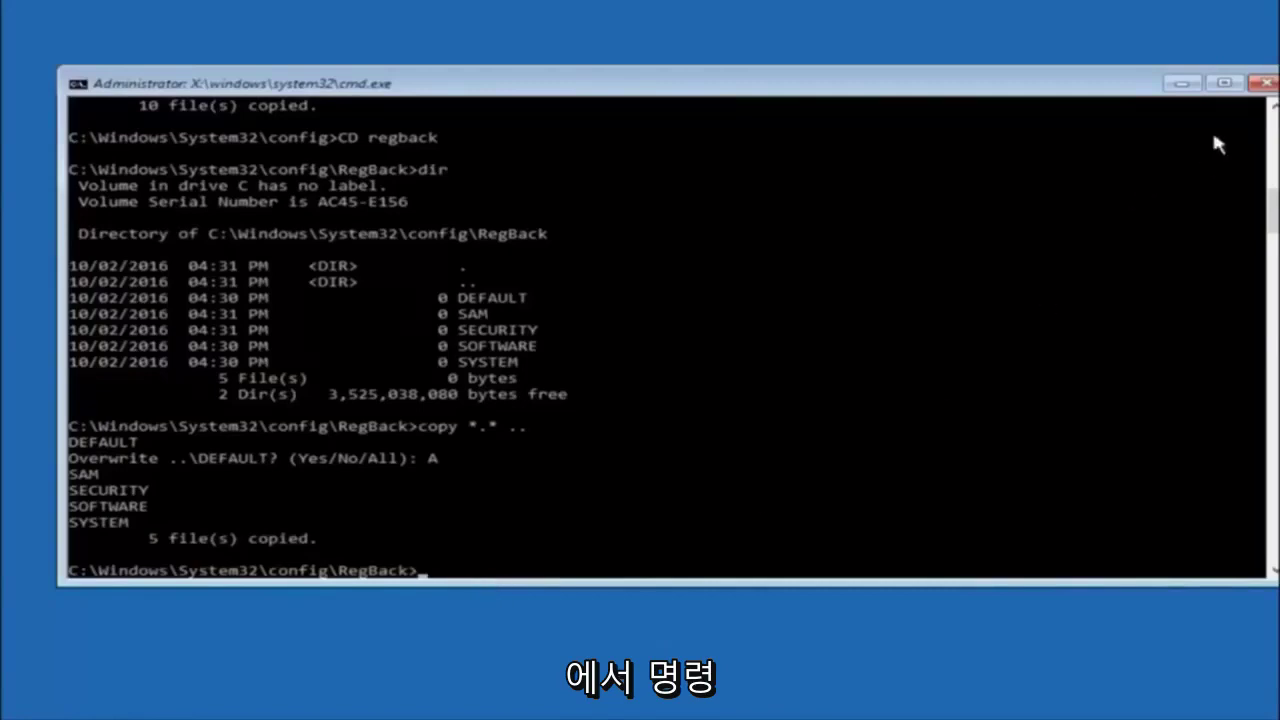
left_click(1266, 82)
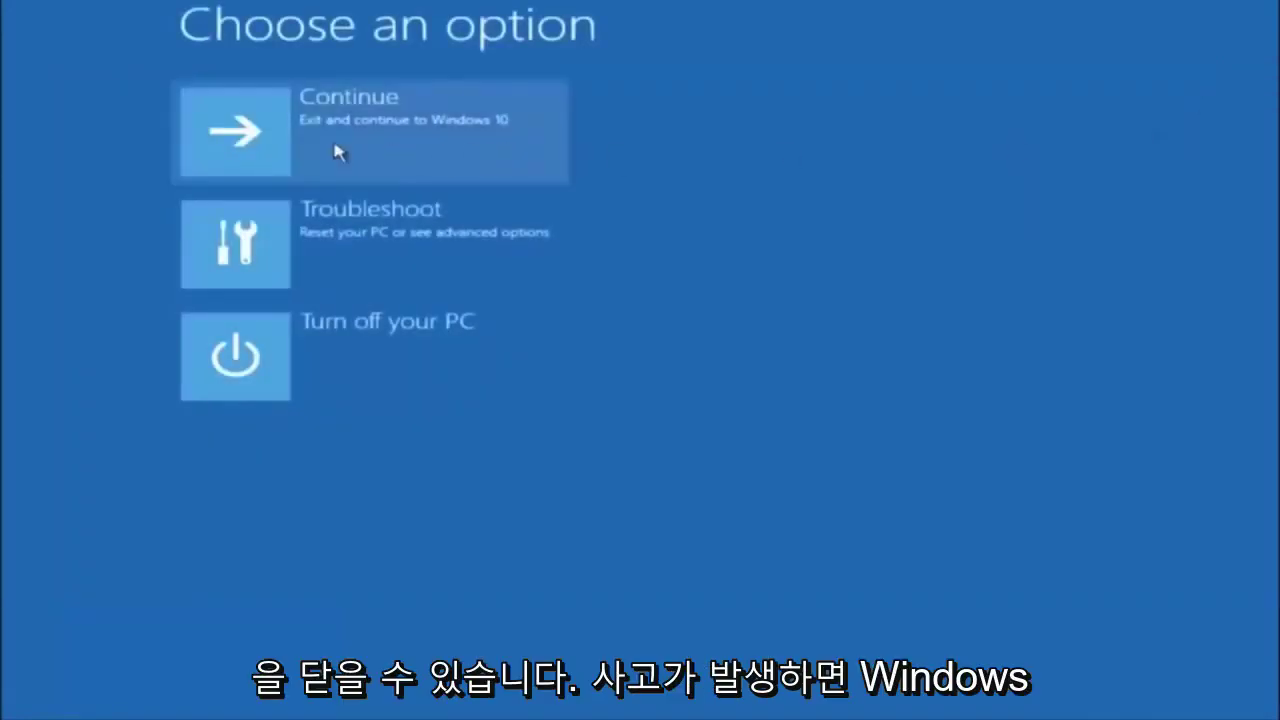